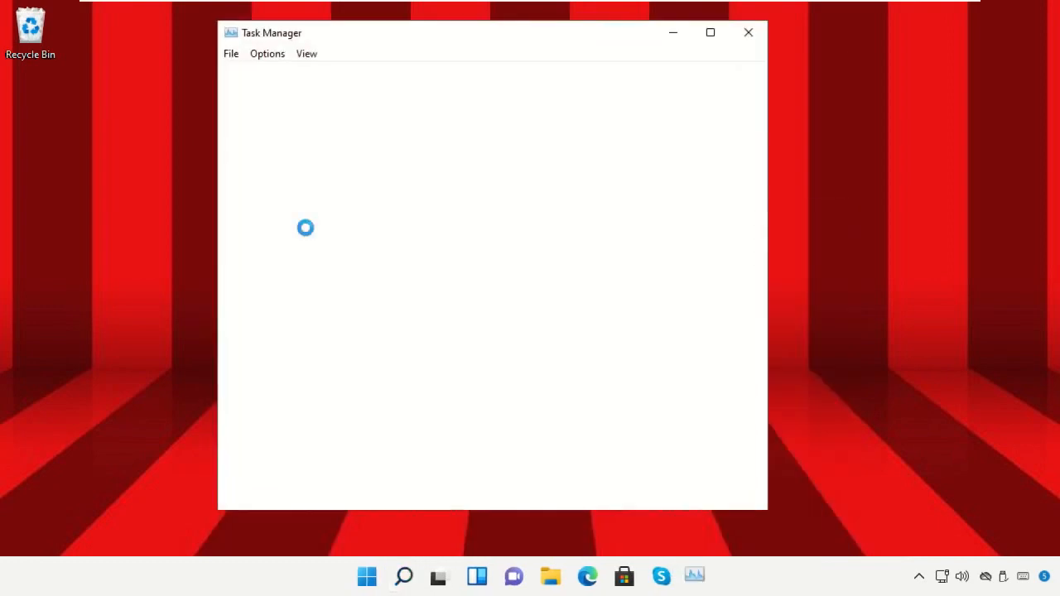
Step: Start creating a new task in Task Manager and browse to Local Disk (C:) for its program
left_click(231, 55)
left_click(253, 73)
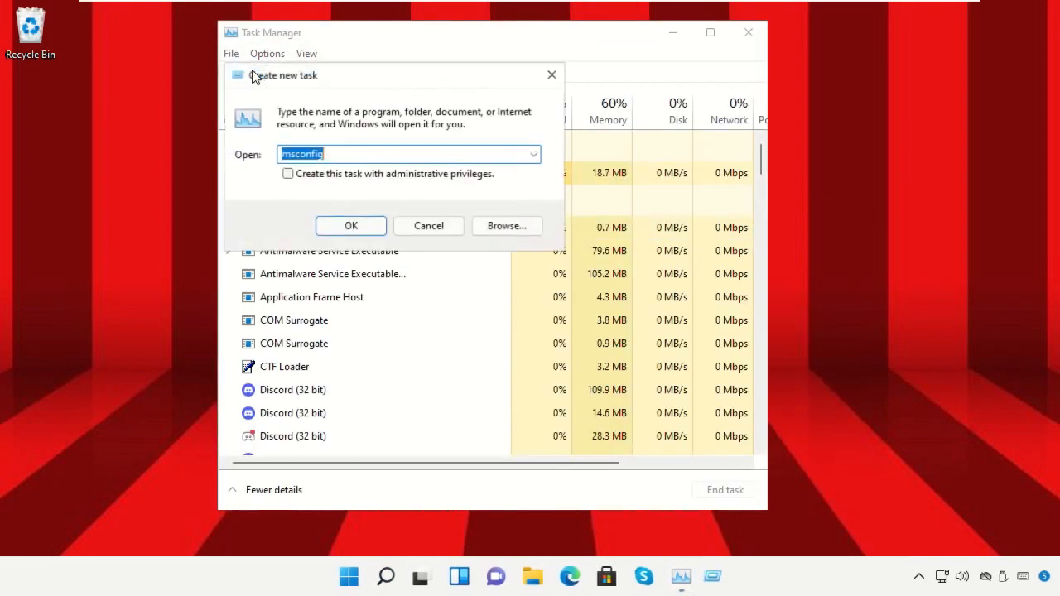
left_click(508, 230)
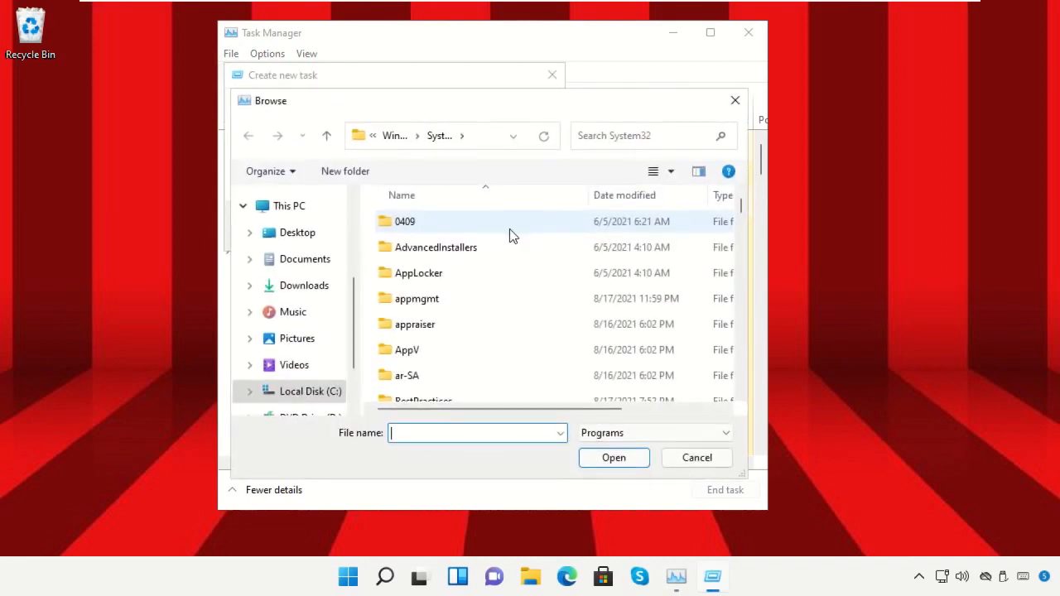
left_click(313, 395)
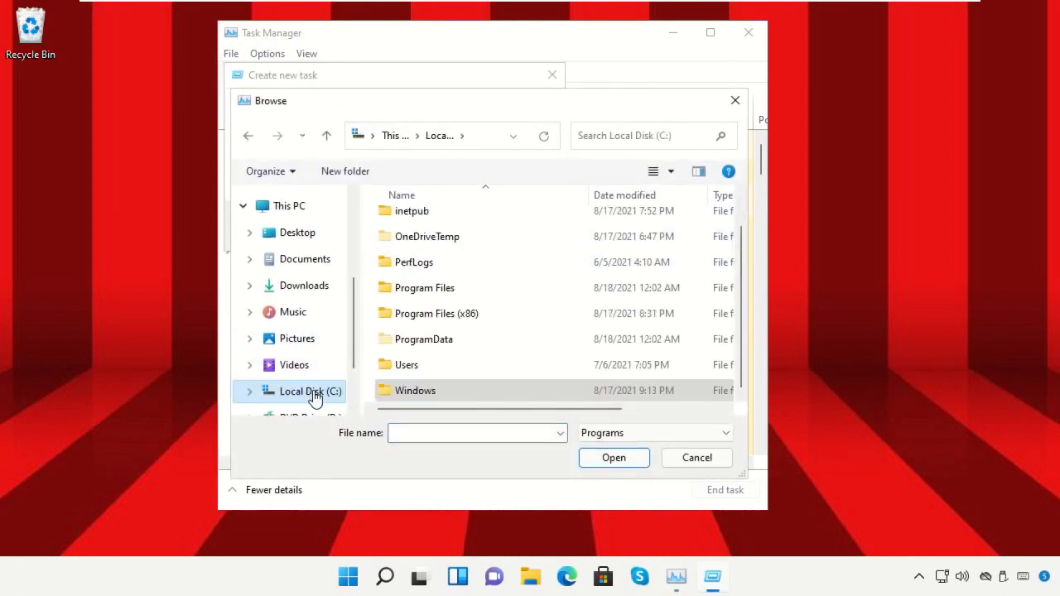
left_click(296, 209)
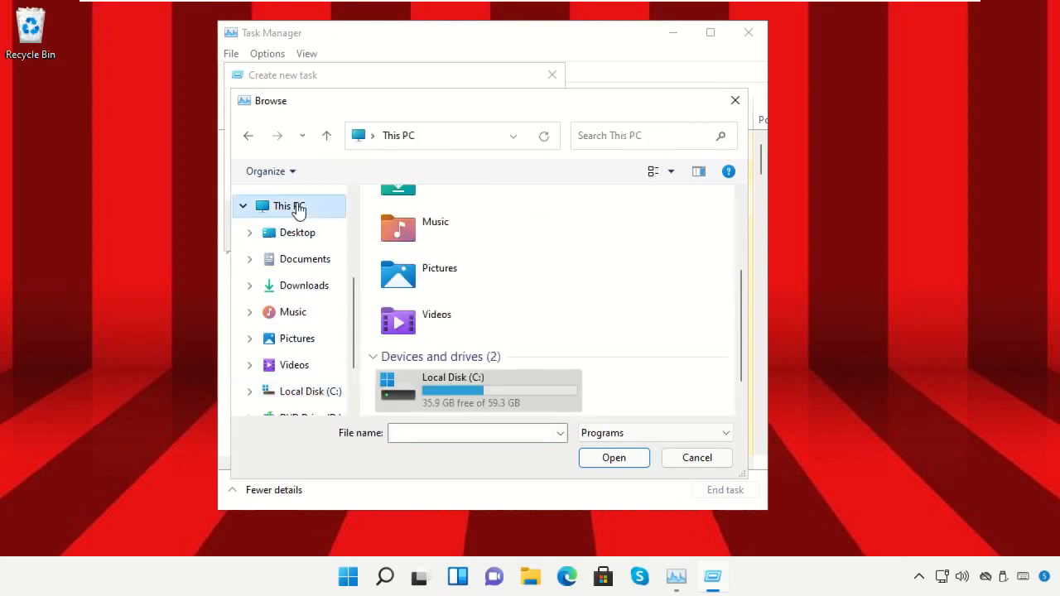
double_click(452, 387)
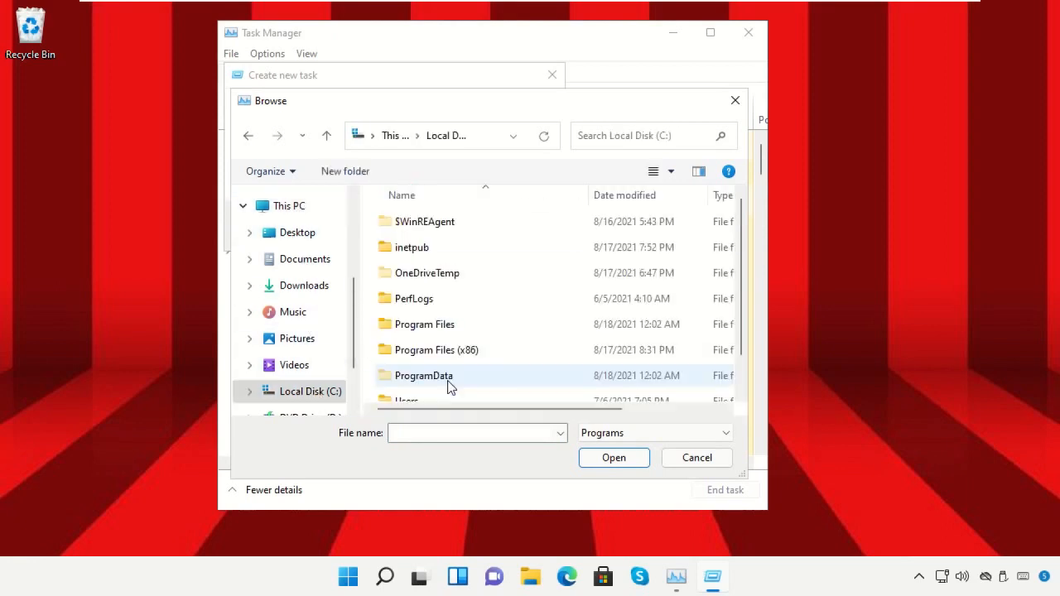
Step: Go into the Windows folder and open its System32 subfolder
scroll(452, 351, "down", 1)
left_click(439, 393)
double_click(439, 391)
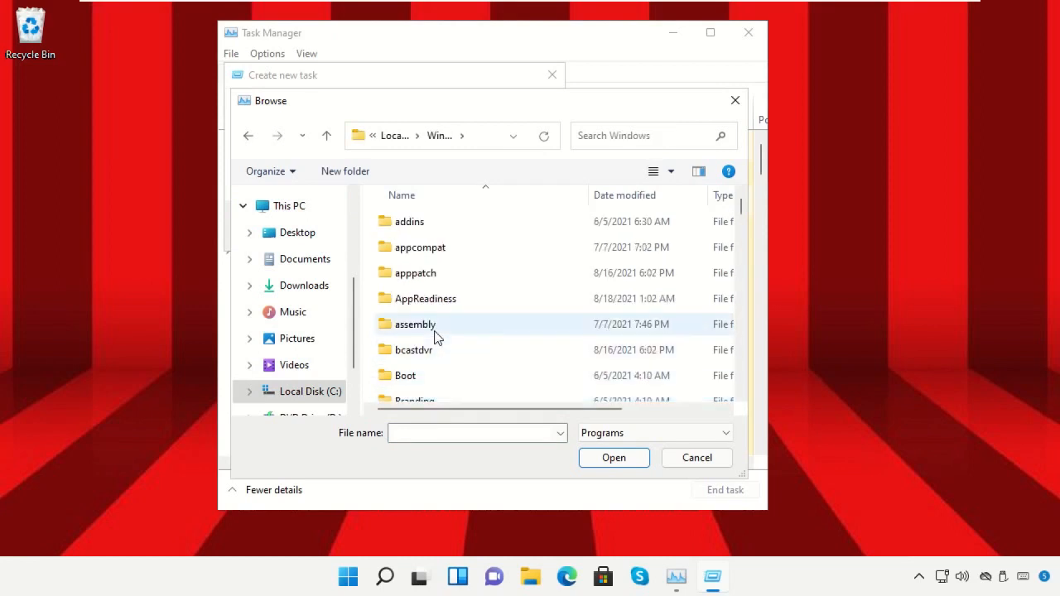
scroll(437, 338, "down", 4)
scroll(437, 338, "down", 9)
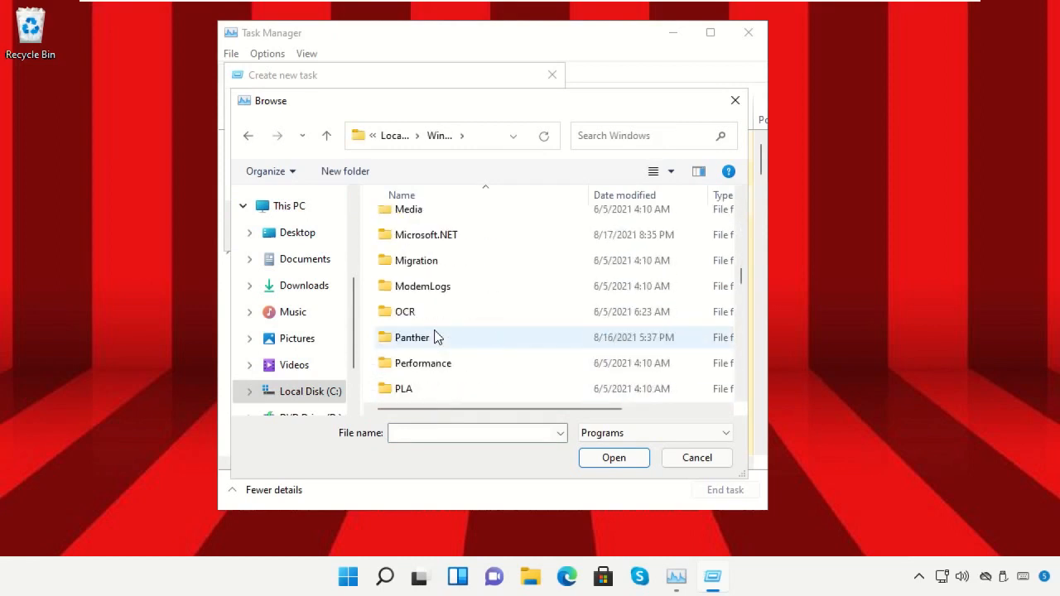
scroll(437, 338, "down", 7)
left_click(445, 318)
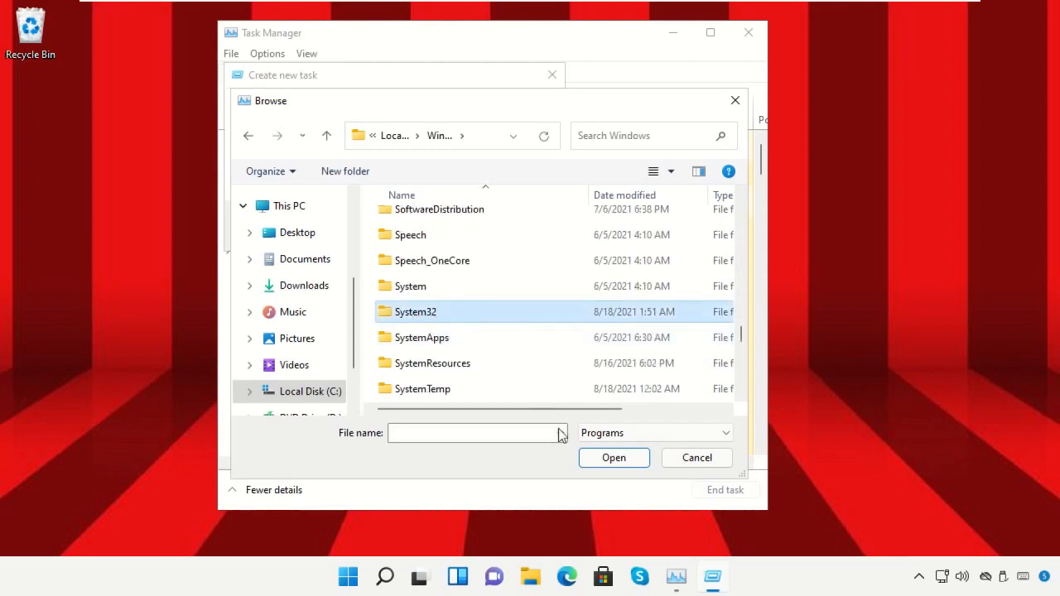
left_click(617, 458)
Step: Choose the cmd application in System32 as the program for the new task
left_click(450, 349)
type("change")
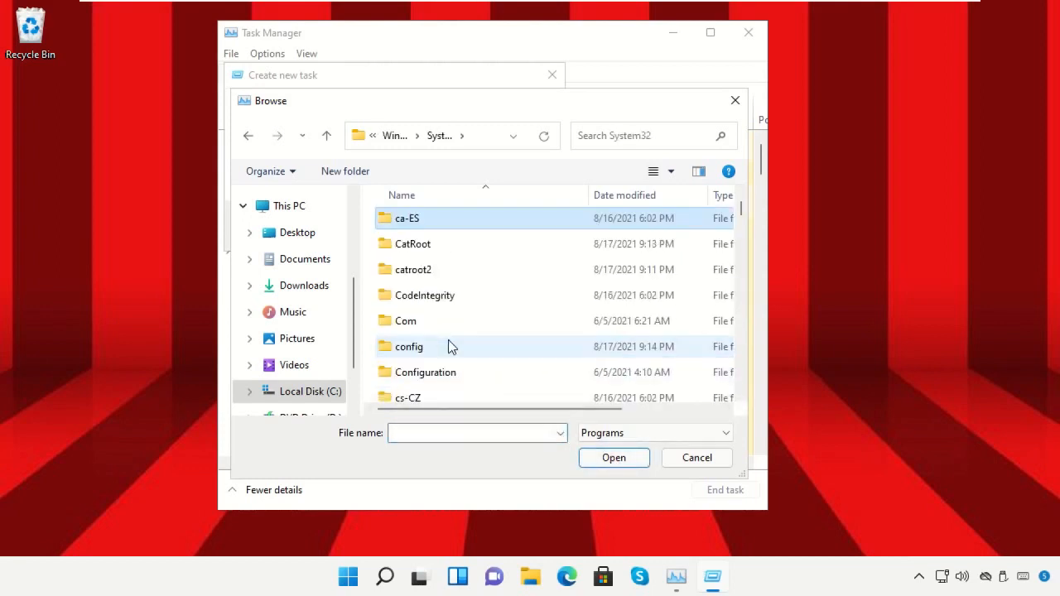
scroll(452, 347, "down", 3)
scroll(451, 347, "down", 3)
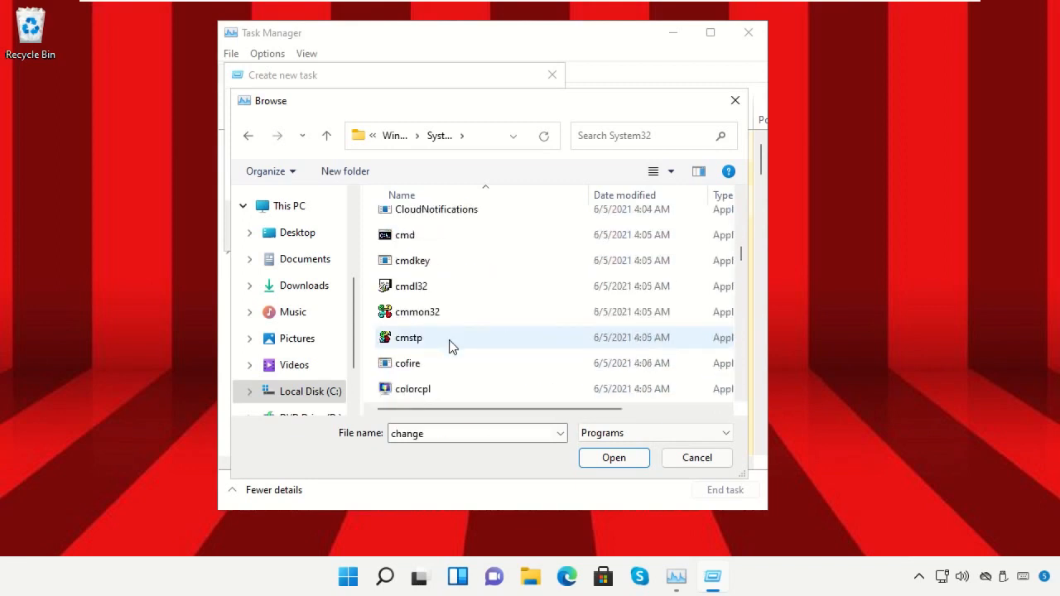
scroll(450, 348, "up", 1)
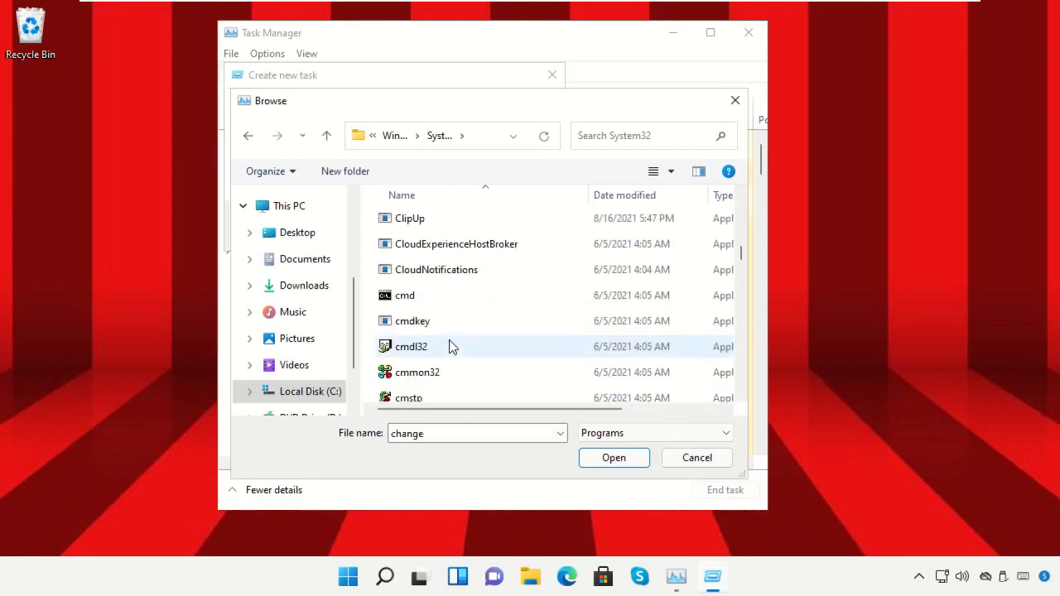
left_click(410, 296)
left_click(612, 457)
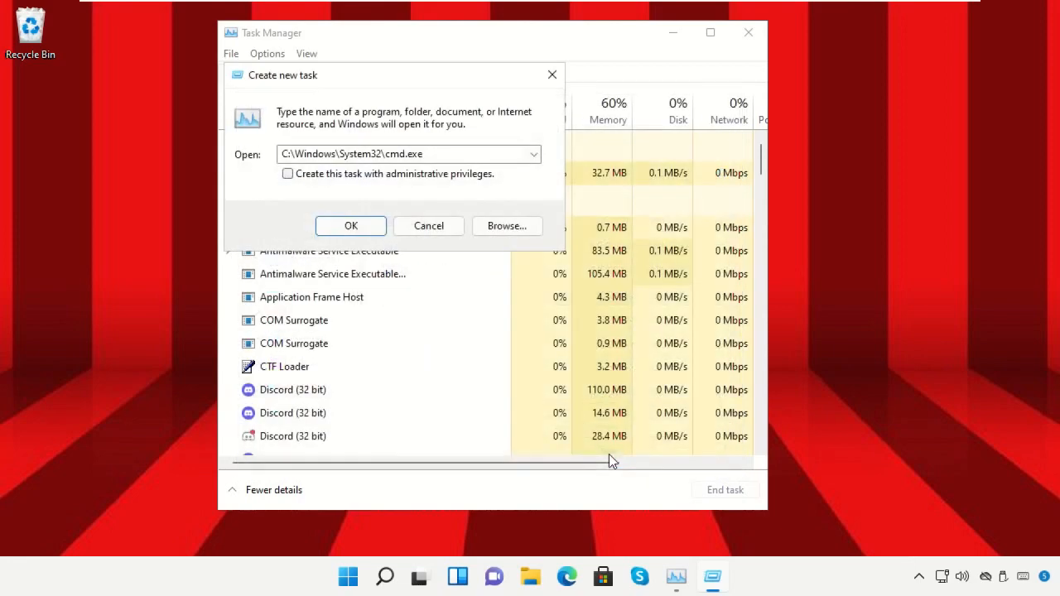
Step: Run the cmd.exe task with administrative privileges and close Task Manager
left_click(289, 175)
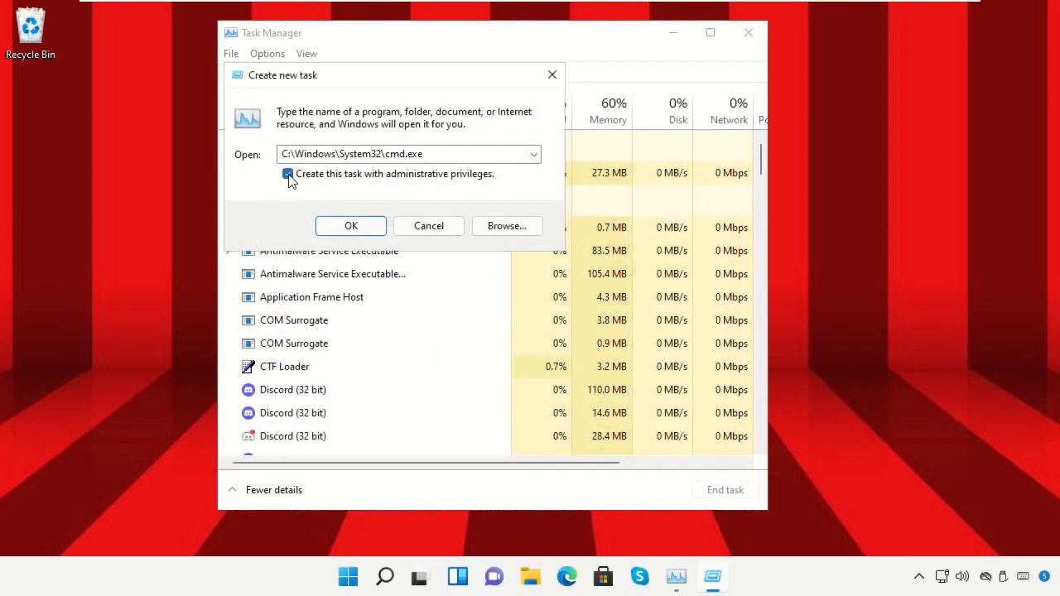
left_click(351, 227)
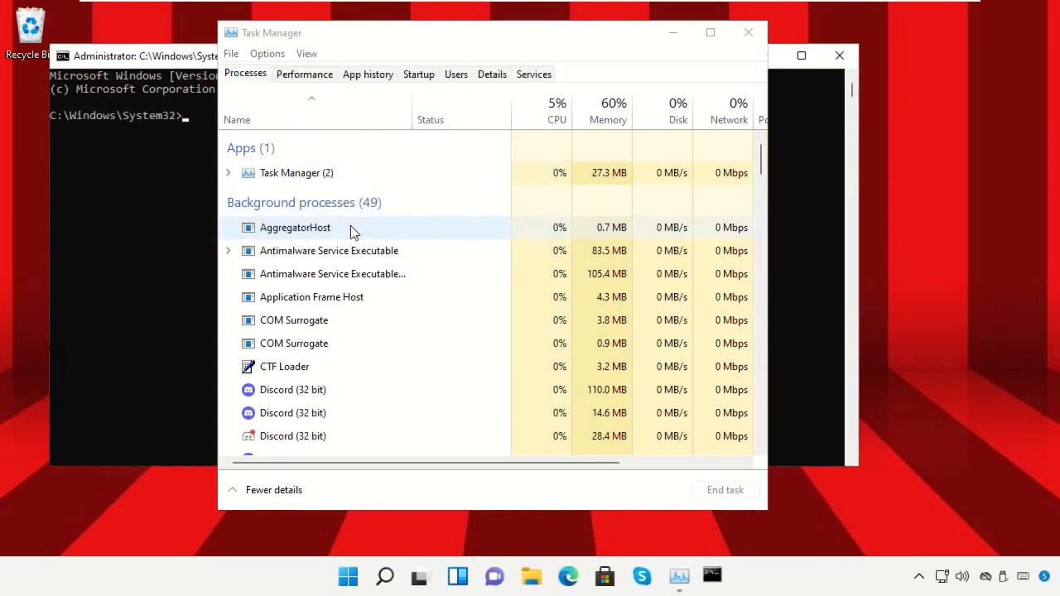
left_click(748, 33)
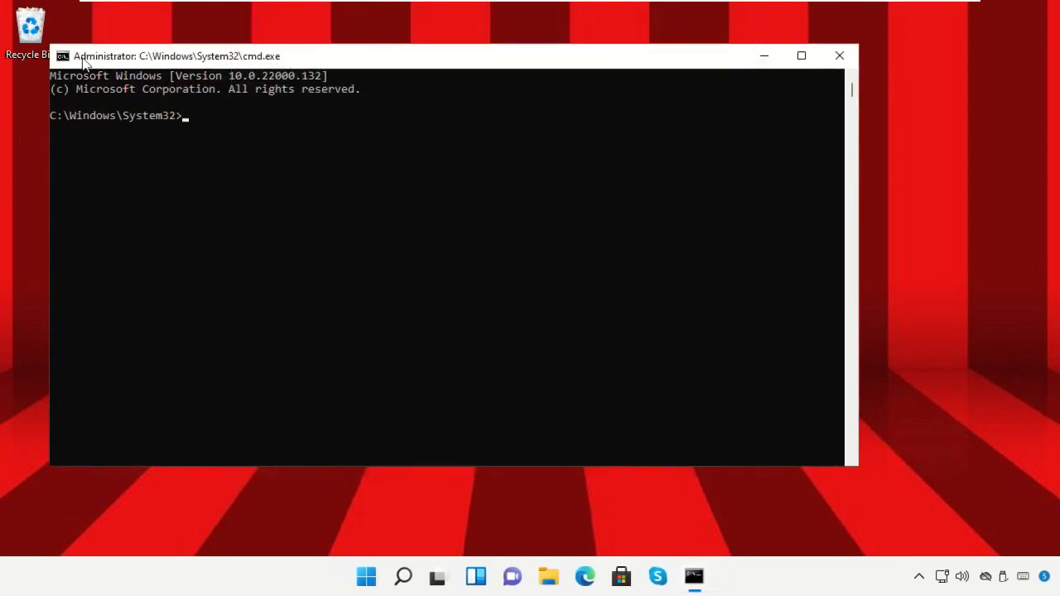
Step: Shrink the Command Prompt window, update the group policy with gpupdate, and exit the prompt
left_click_drag(48, 44, 251, 114)
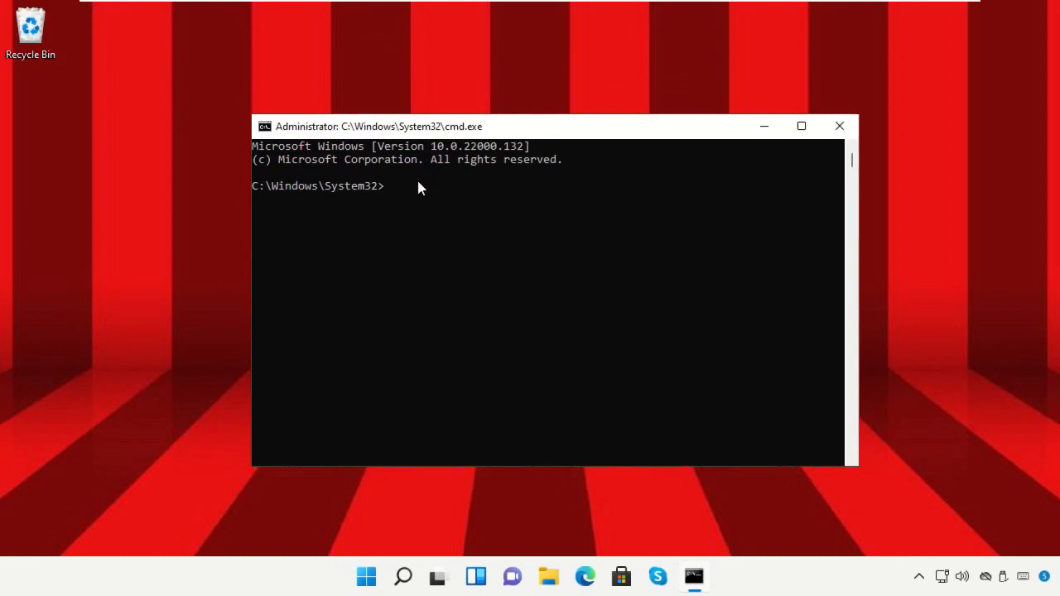
type("pdate")
key("Return")
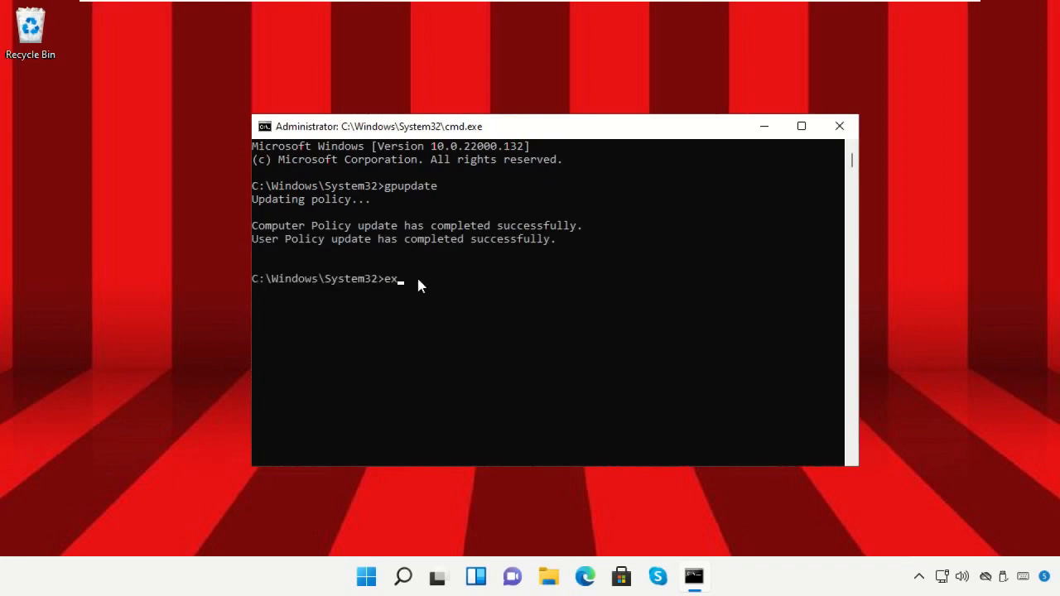
key("Return")
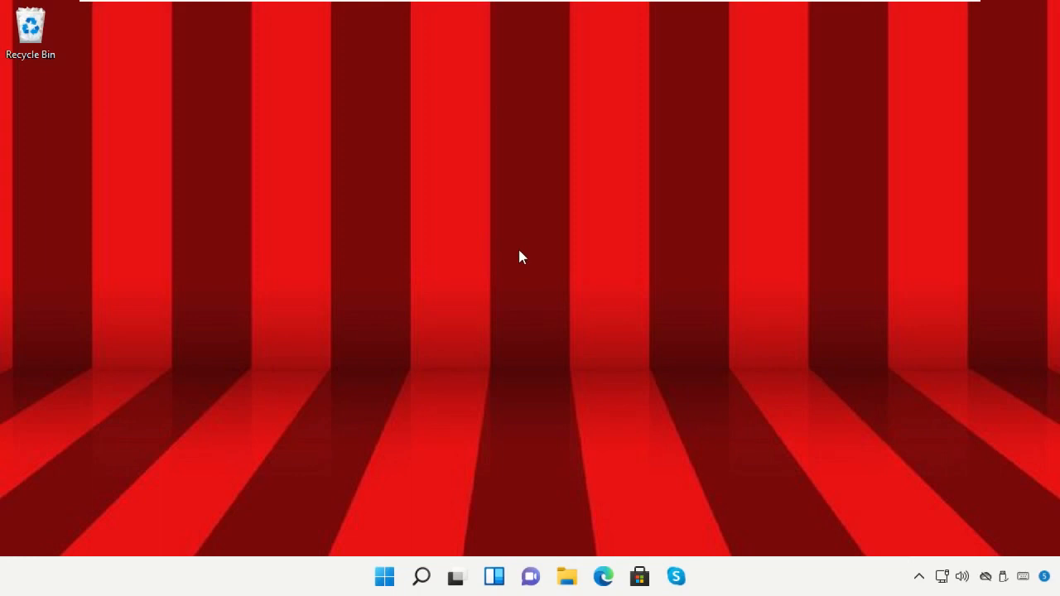
Step: Find Chrome through the Windows search and launch it
left_click(422, 576)
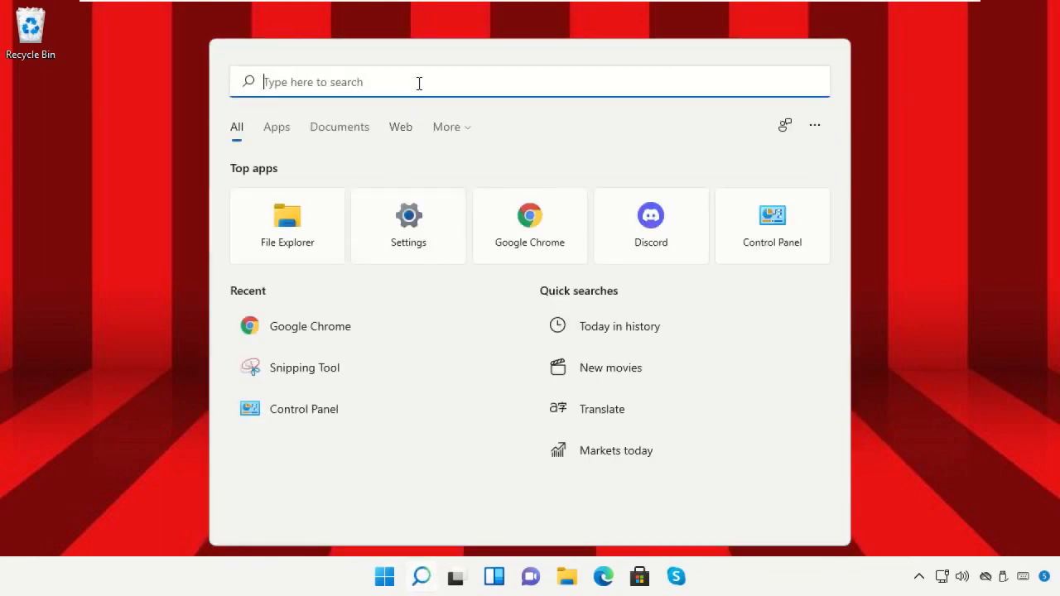
type("chrome")
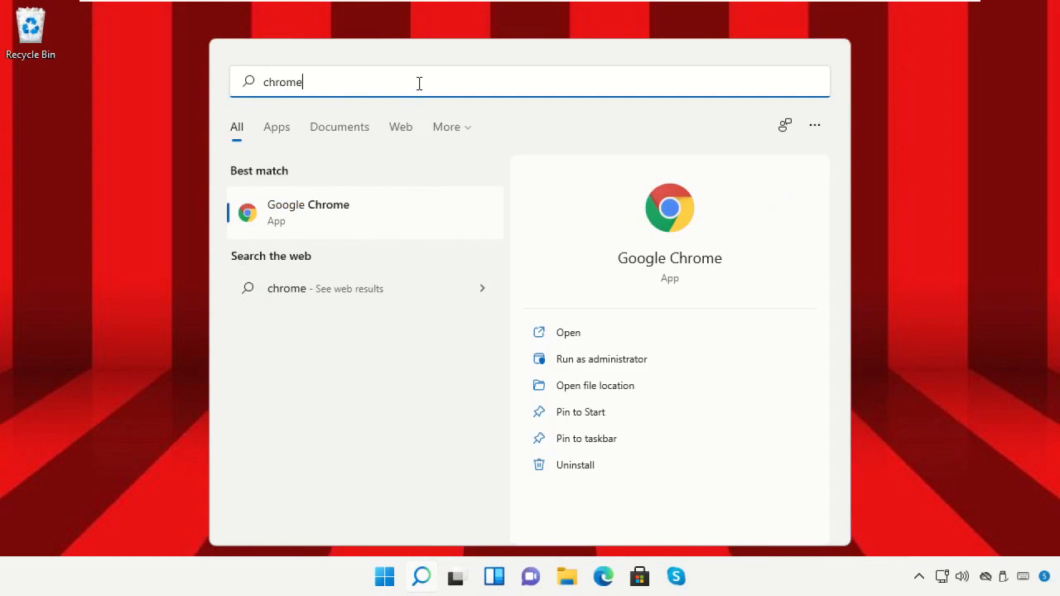
left_click(358, 222)
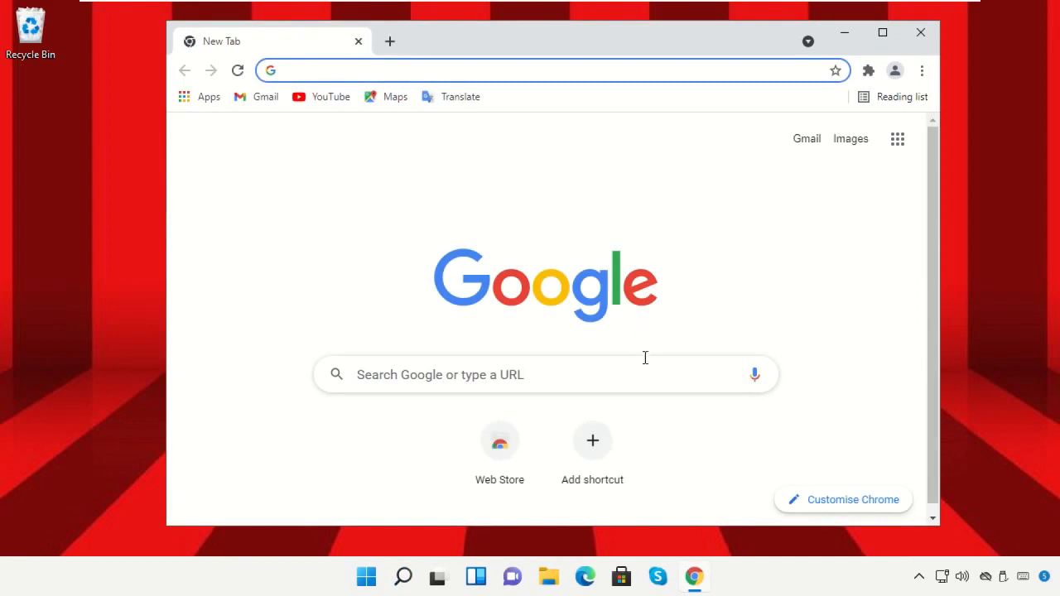
Step: Search Google for "obs studio" and open the official obsproject.com site
left_click(633, 372)
type("obs studio")
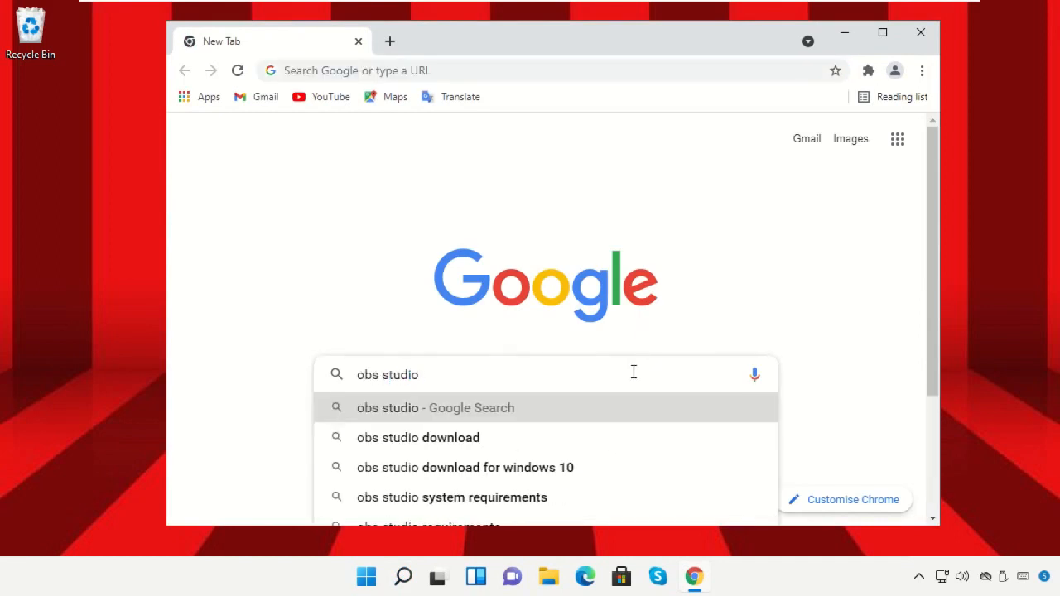
key("Return")
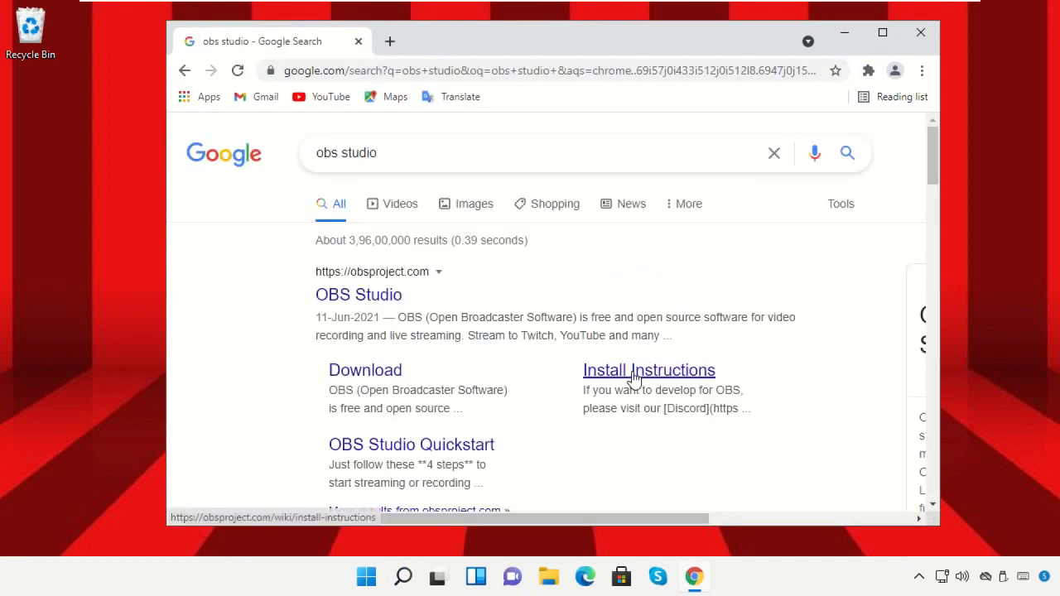
left_click(366, 295)
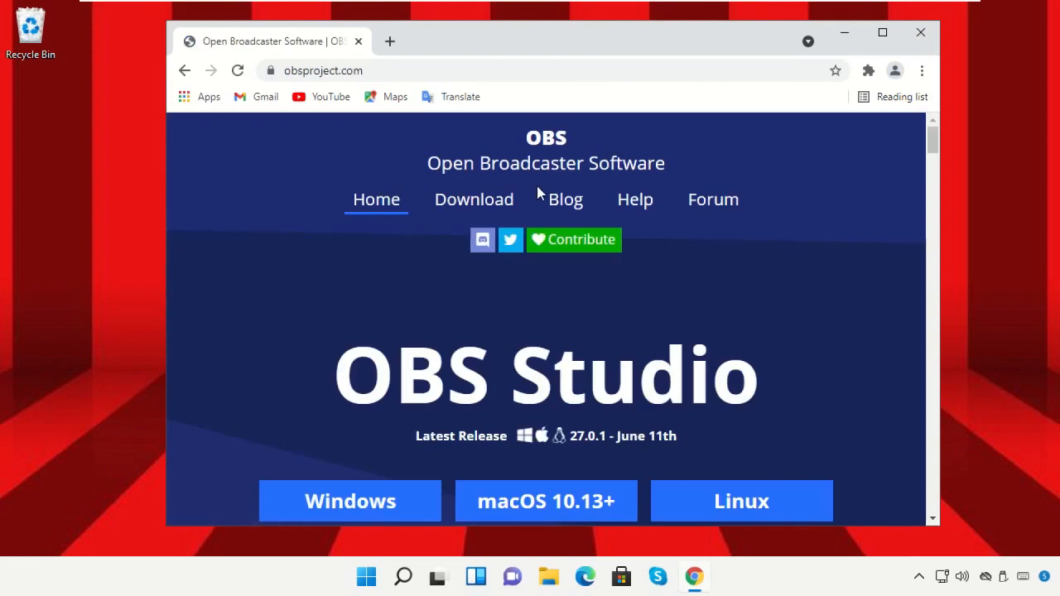
Step: Download the Windows installer of OBS Studio from the home page
scroll(558, 256, "down", 1)
scroll(559, 257, "down", 1)
left_click(360, 344)
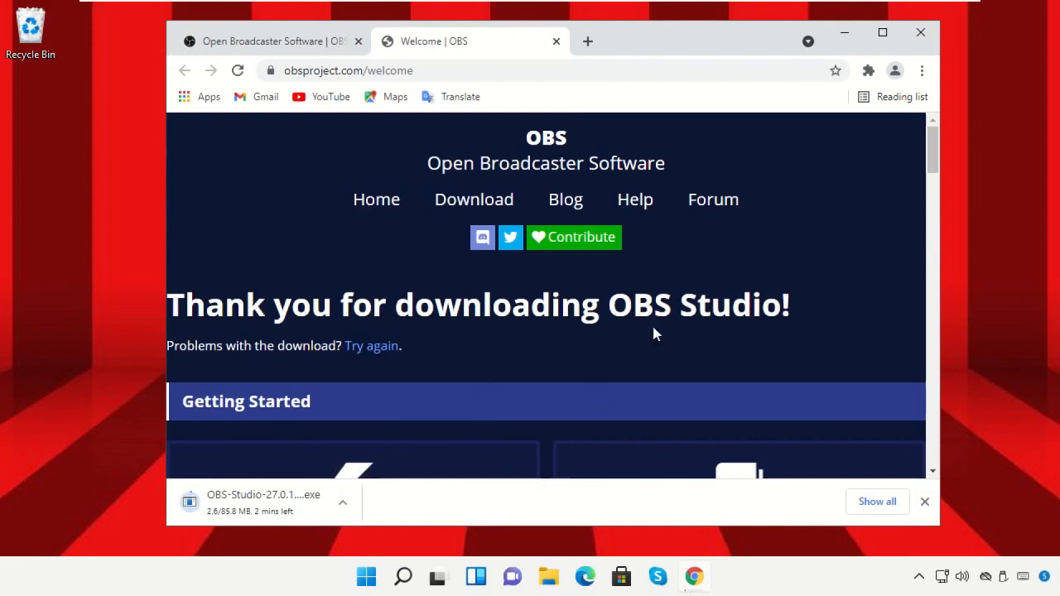
Step: Show the downloaded OBS-Studio-27.0.1-Full-Installer-x64 file in its folder and run it
left_click(921, 71)
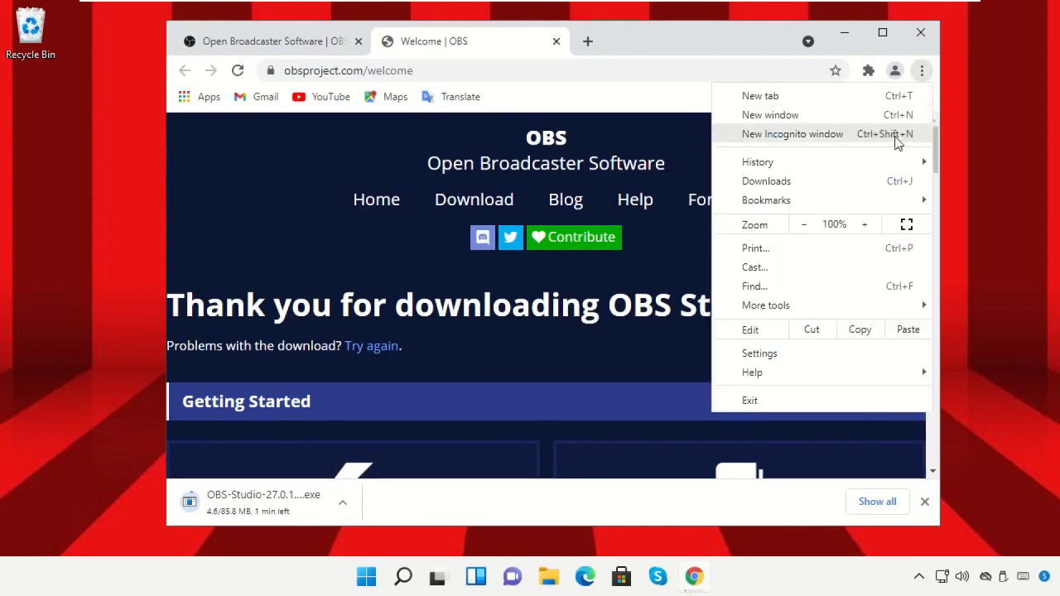
left_click(866, 180)
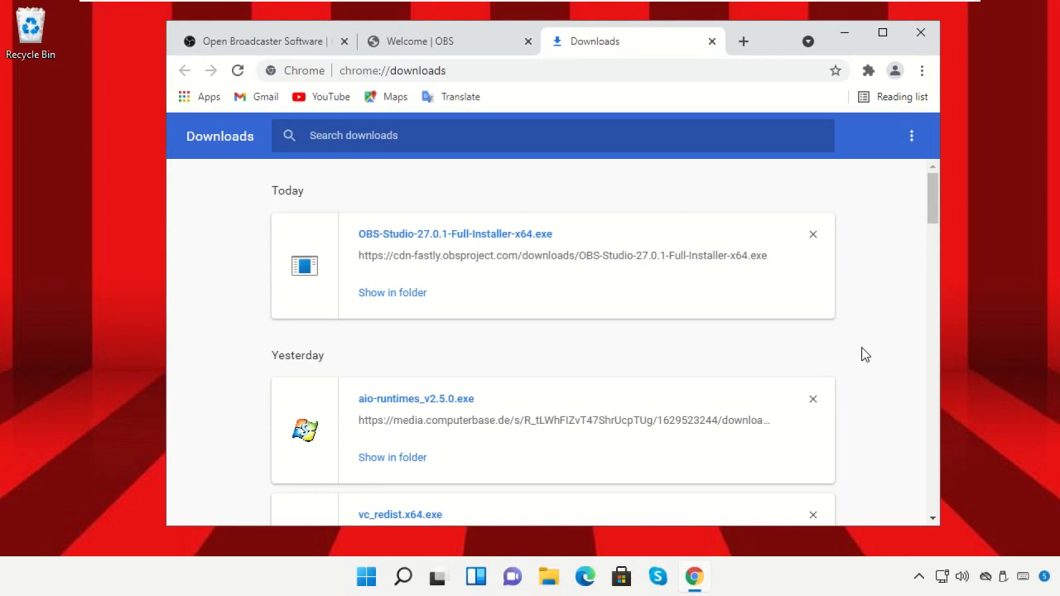
left_click(396, 291)
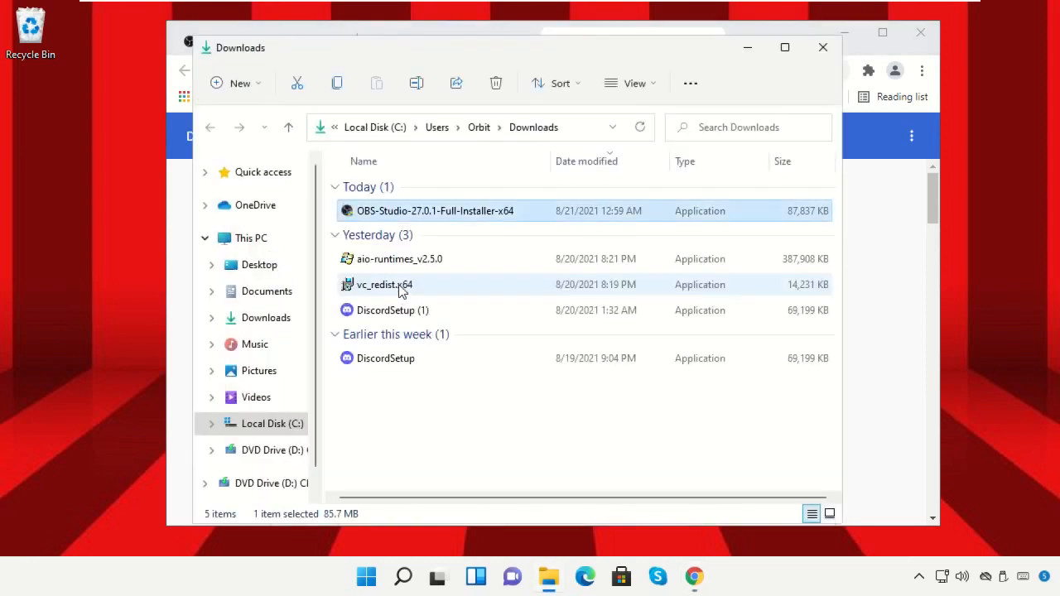
double_click(402, 212)
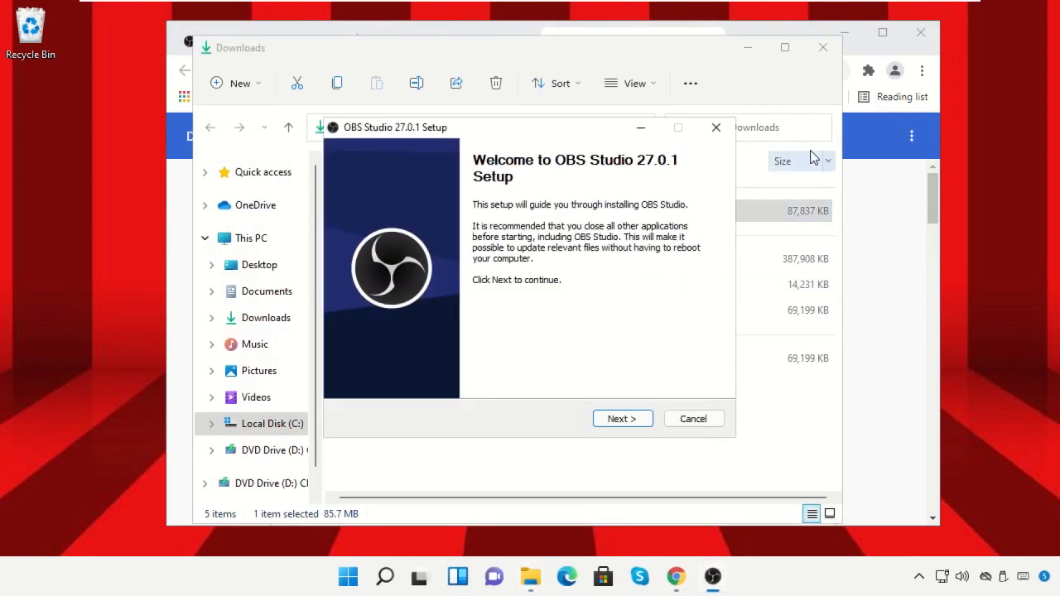
Step: Close the Downloads folder and Chrome windows, and move the OBS Studio setup window slightly upward
left_click(826, 62)
left_click(824, 51)
left_click(920, 37)
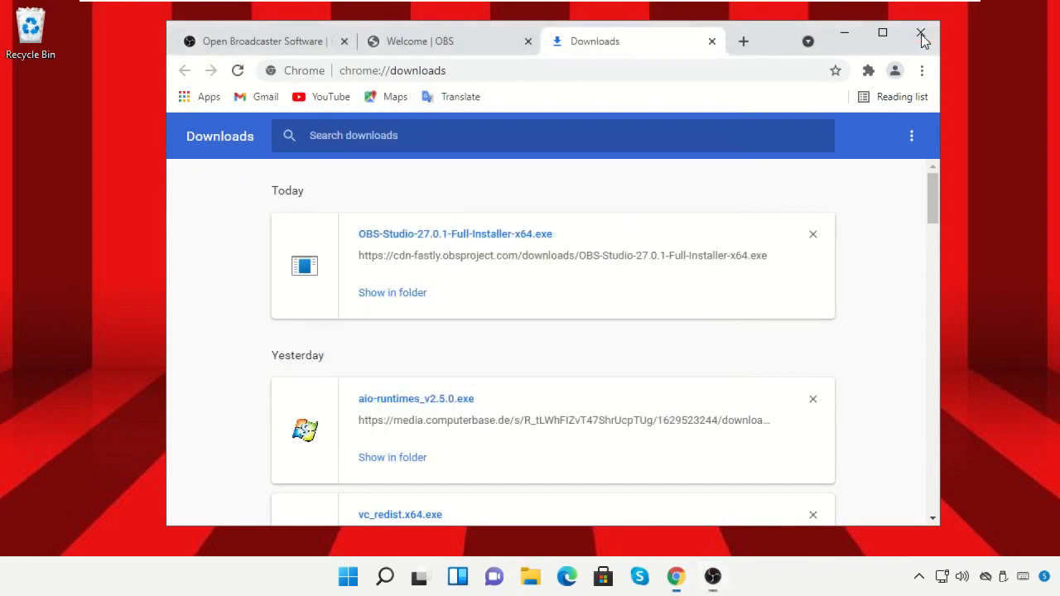
left_click(920, 35)
left_click_drag(594, 131, 588, 90)
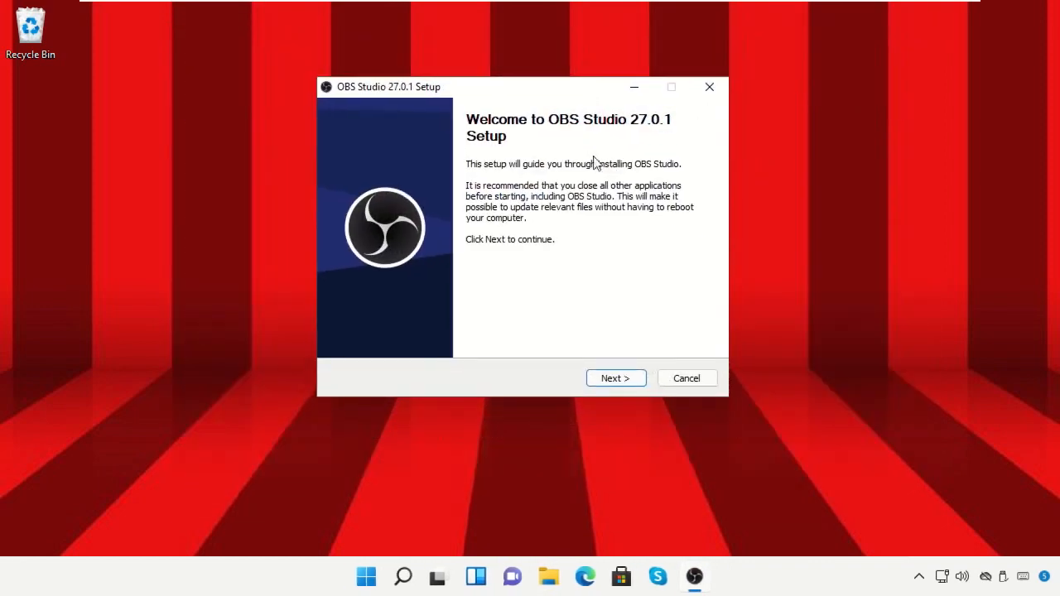
Step: Install OBS Studio 27.0.1 in C:\Program Files\obs-studio and finish the setup with launching enabled
left_click(628, 382)
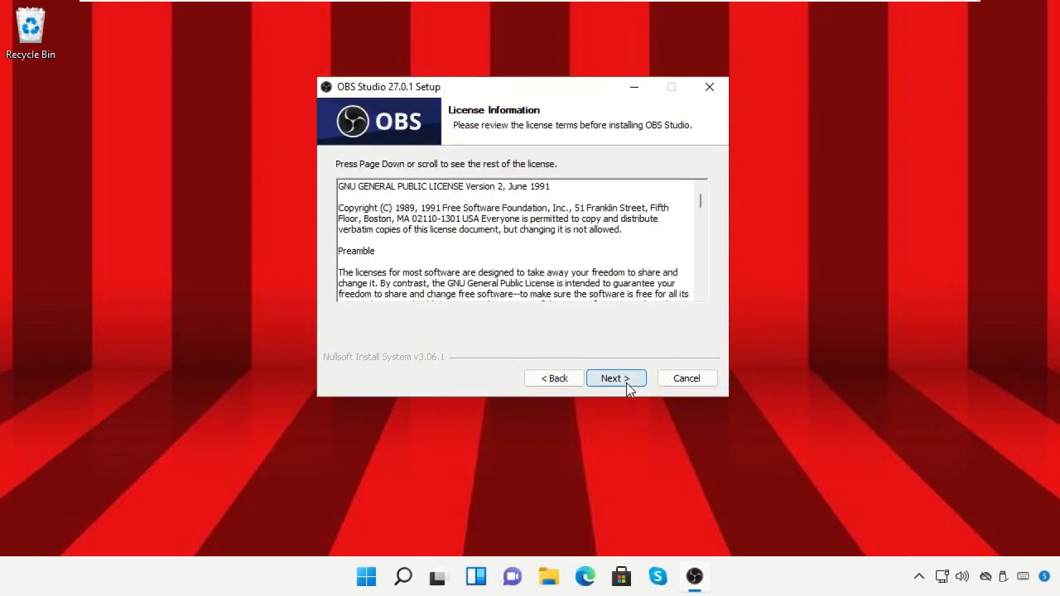
left_click(627, 383)
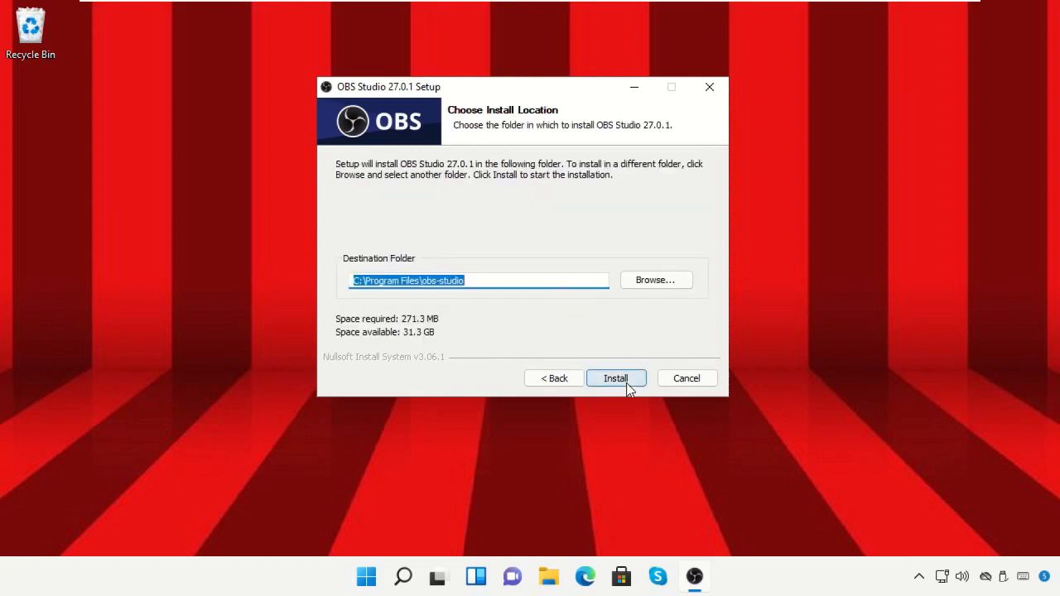
left_click(626, 383)
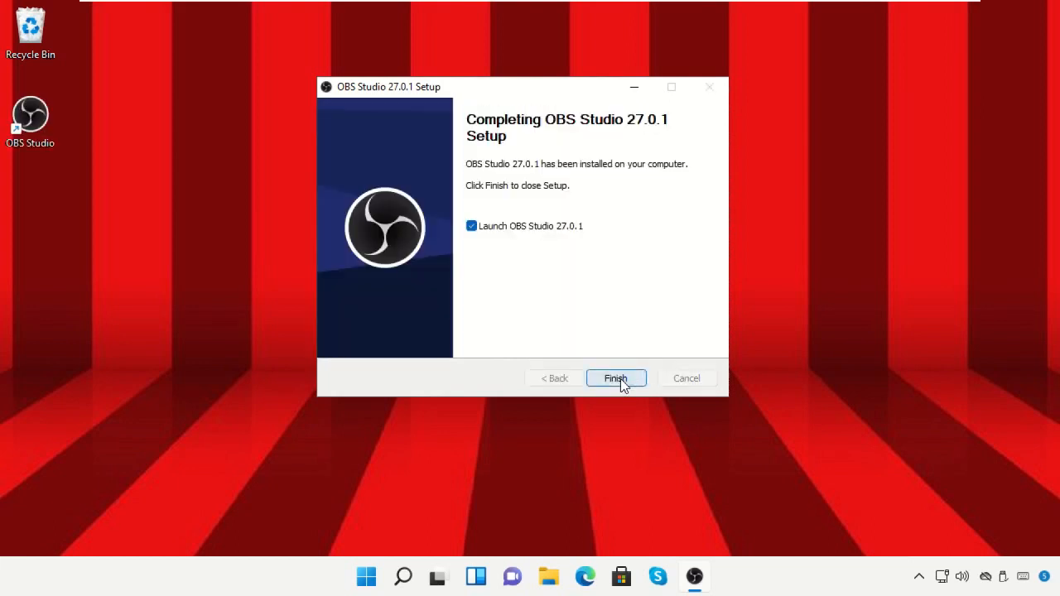
left_click(620, 378)
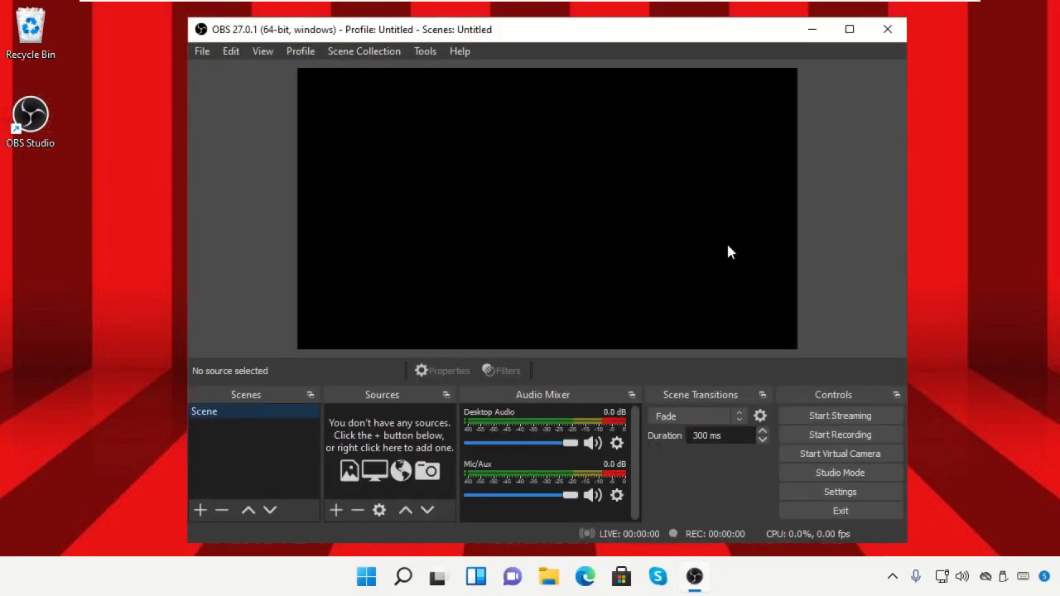
Step: Add a new Display Capture source using the Automatic capture method and Display 1 (Primary Monitor)
right_click(401, 412)
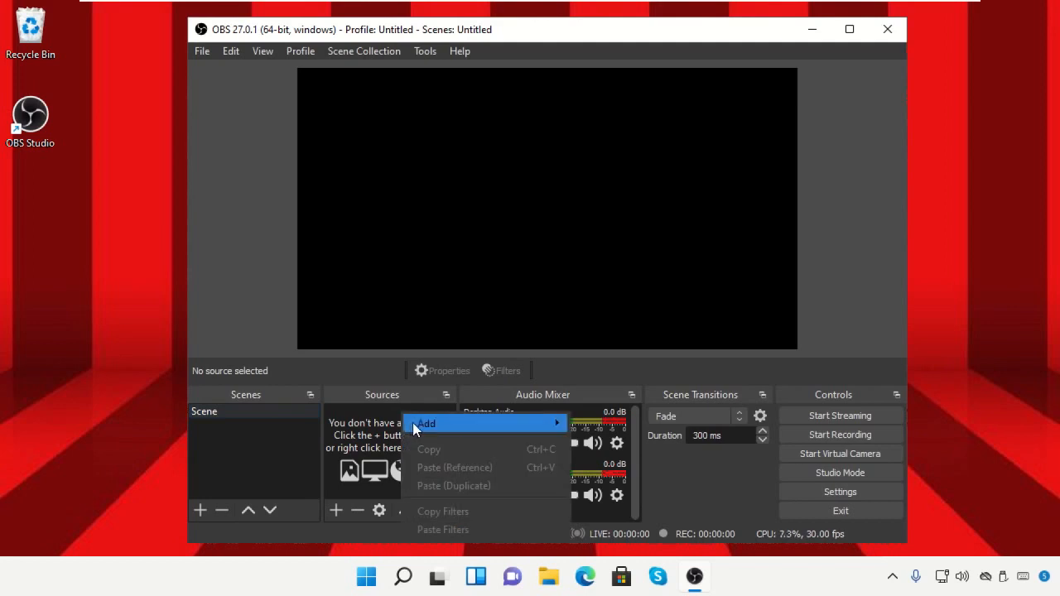
mouse_move(412, 422)
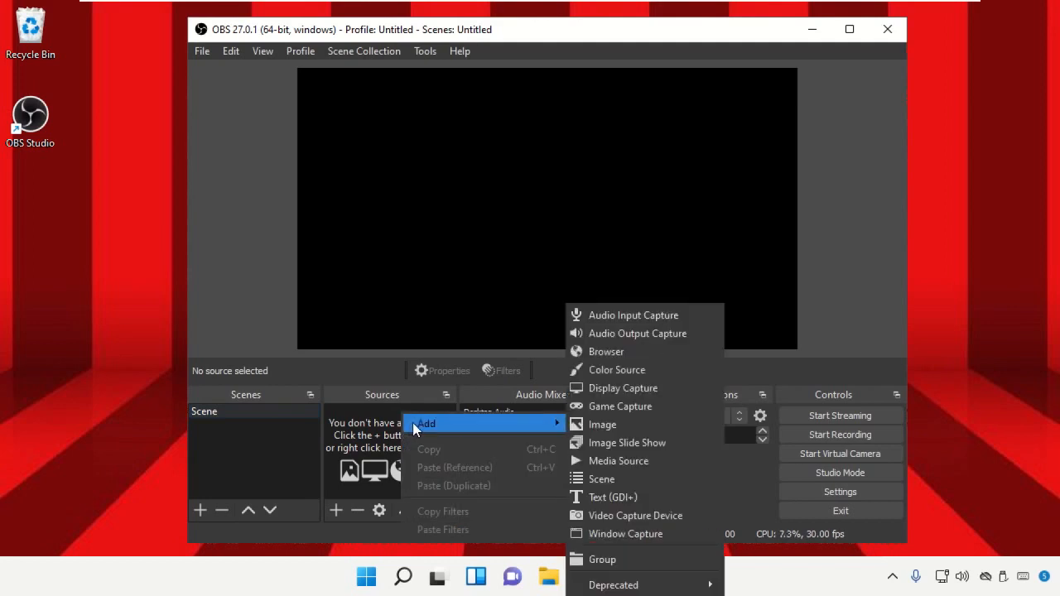
left_click(627, 394)
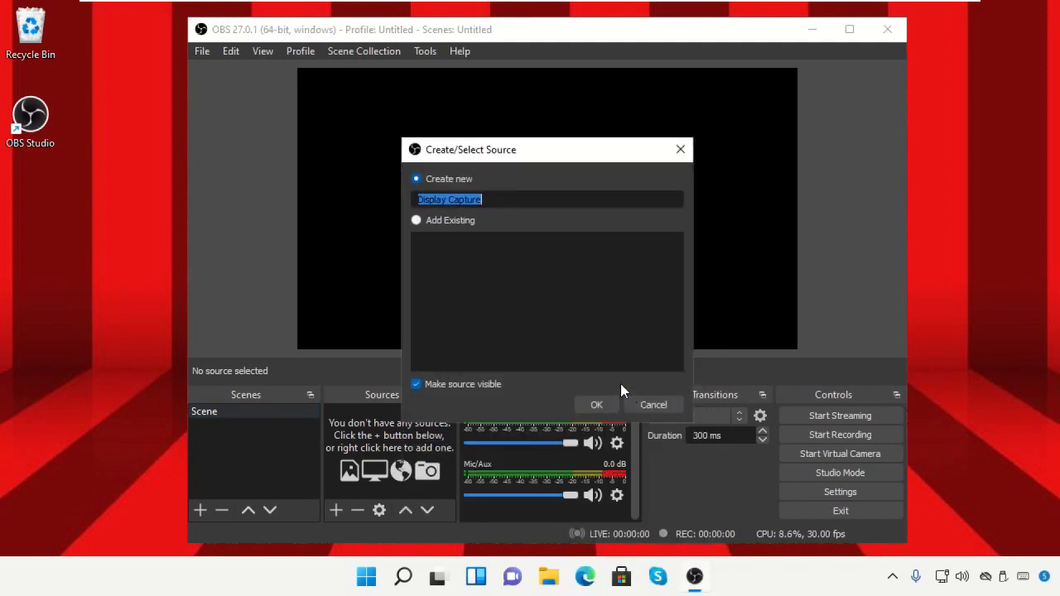
left_click(597, 405)
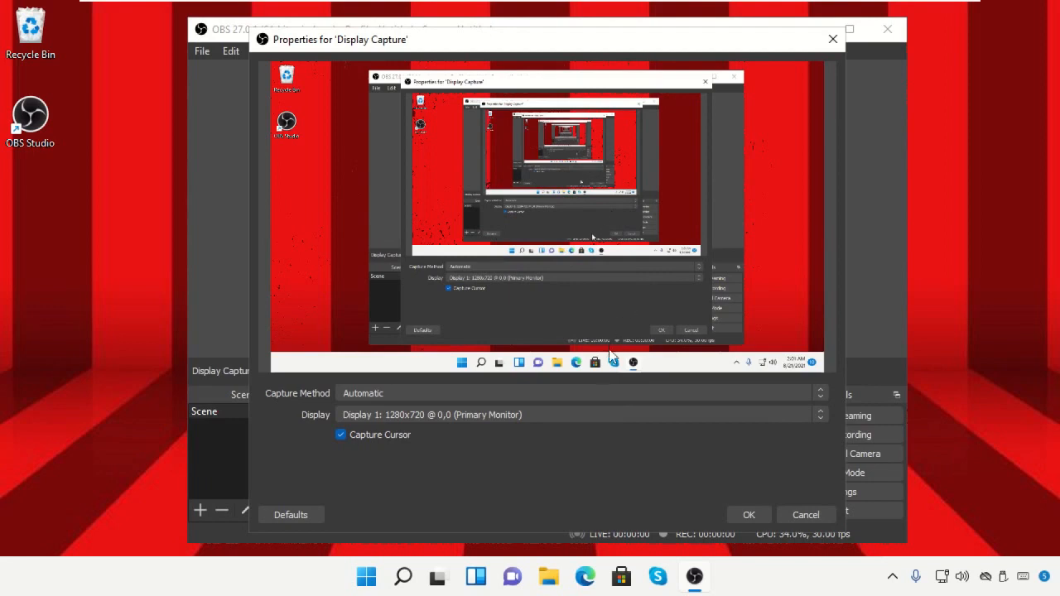
left_click(603, 395)
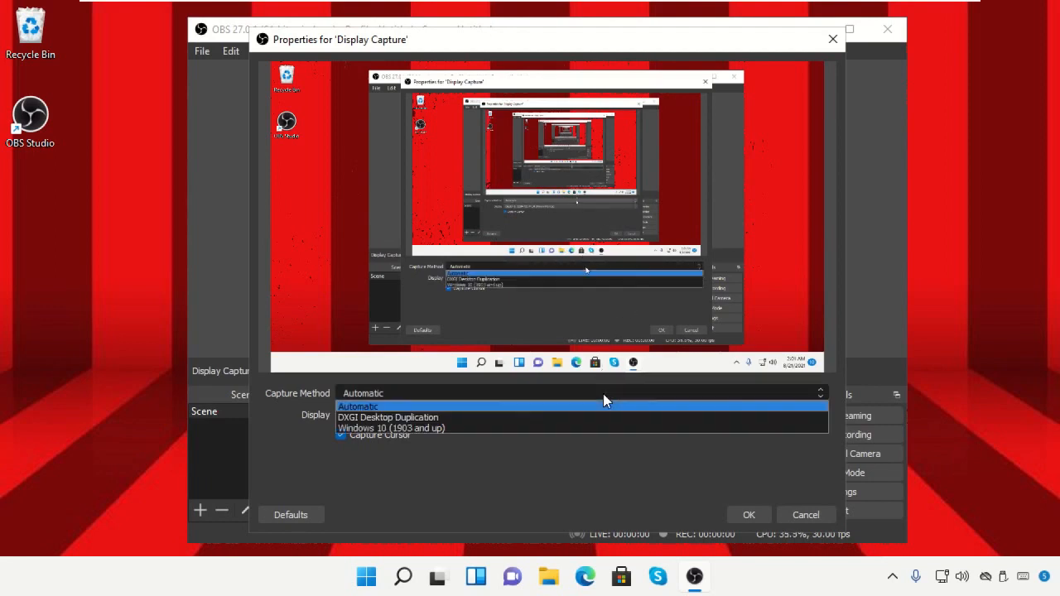
left_click(602, 395)
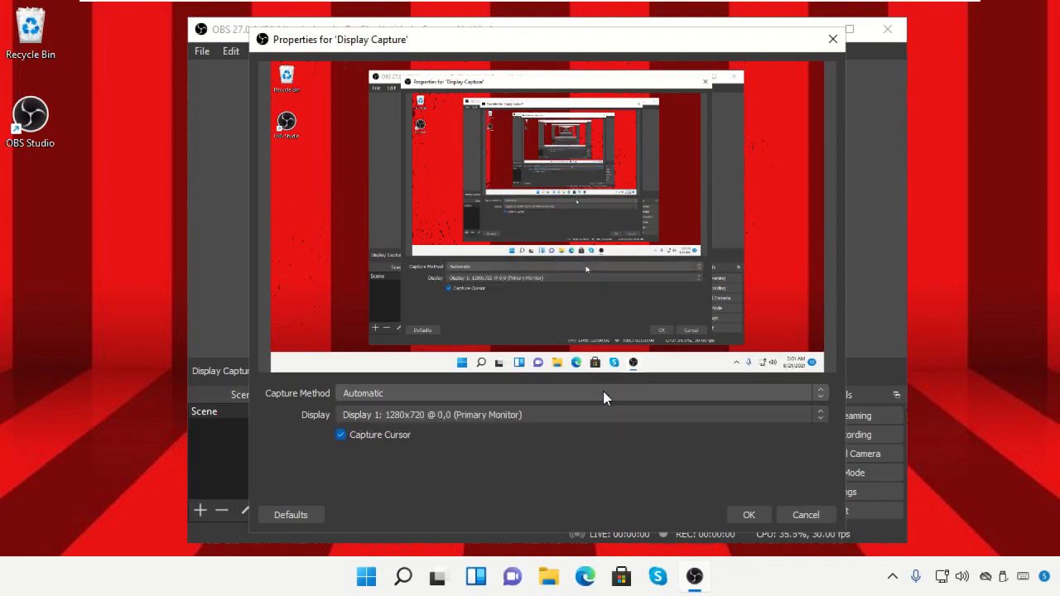
left_click(748, 515)
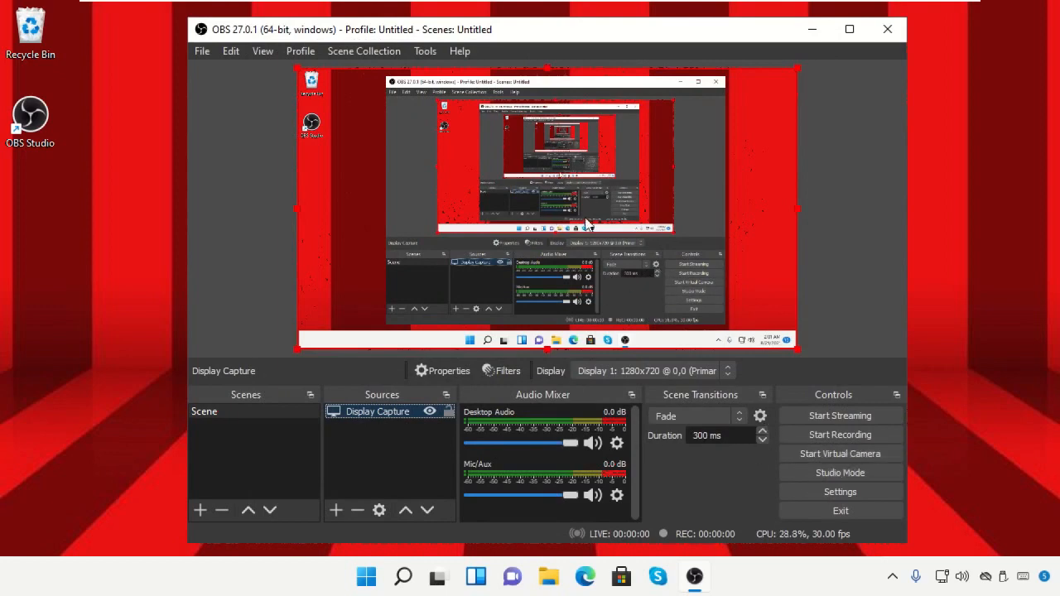
Step: Open the OBS settings, look through the General and Stream pages, and set the output mode to Advanced
left_click(823, 491)
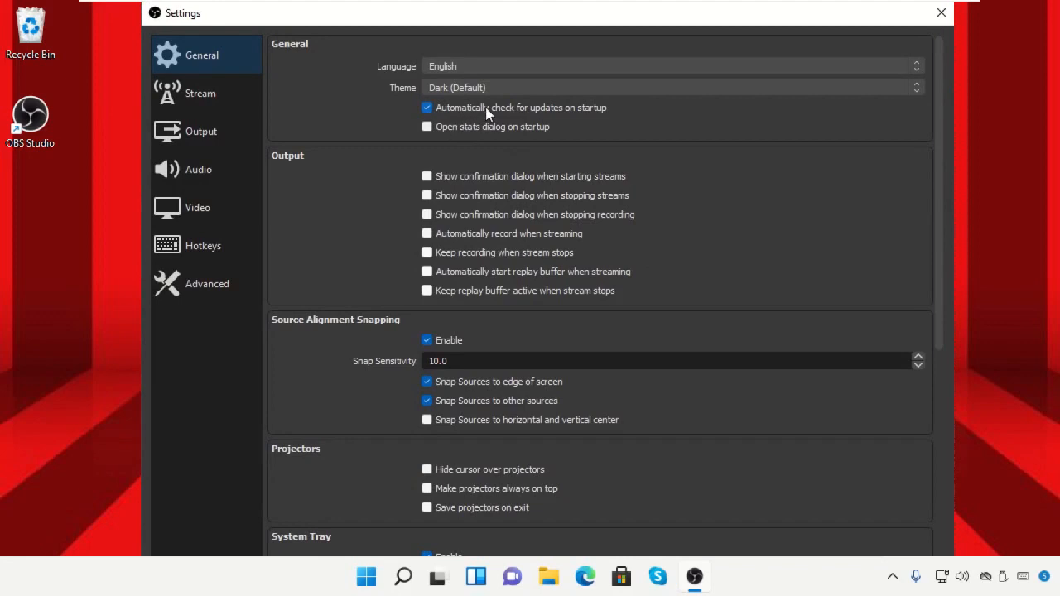
scroll(608, 150, "down", 1)
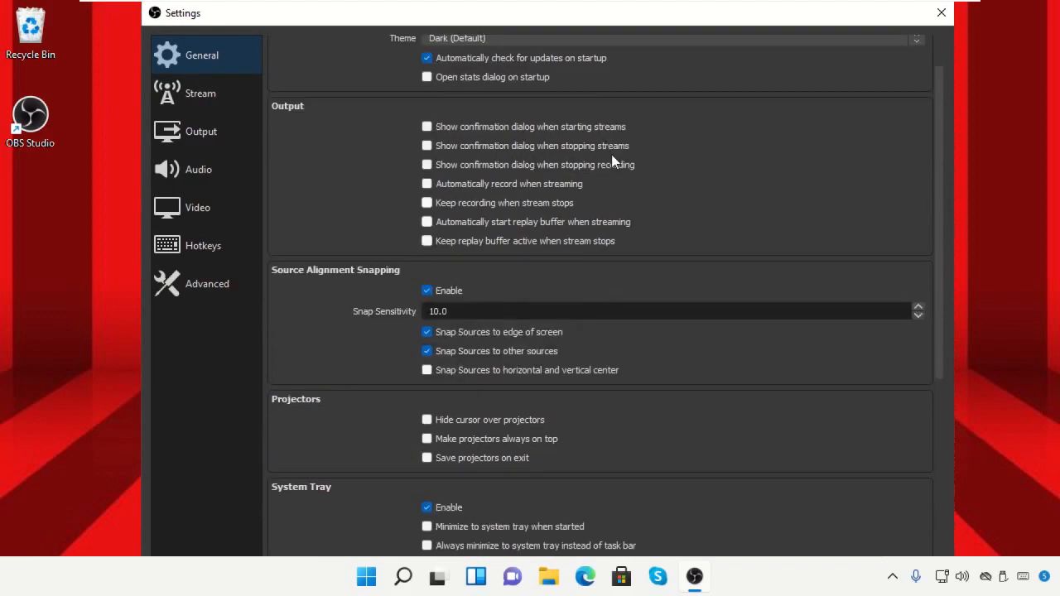
scroll(613, 162, "up", 1)
left_click(216, 93)
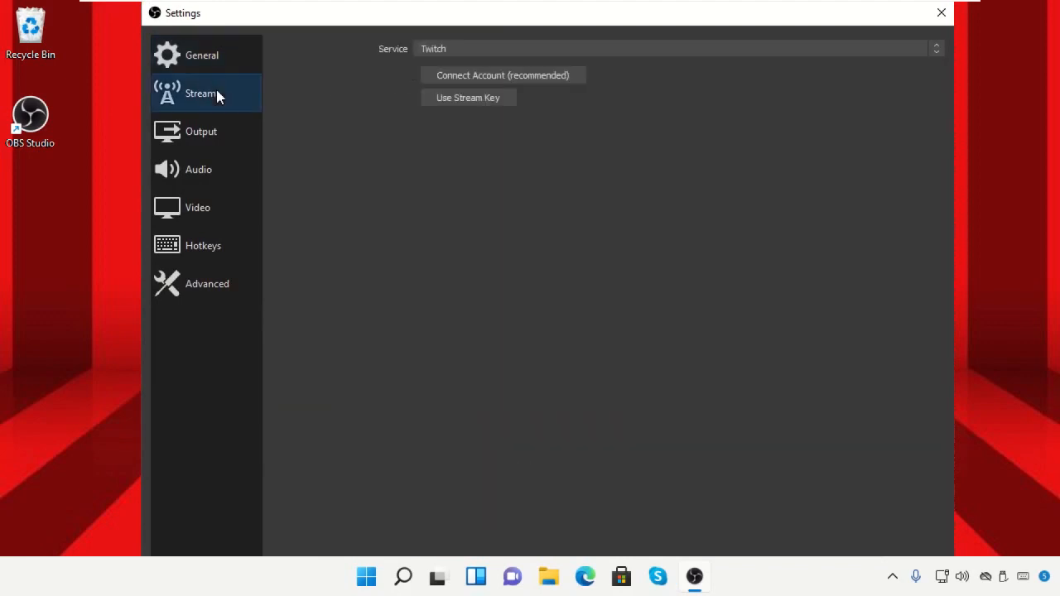
left_click(216, 139)
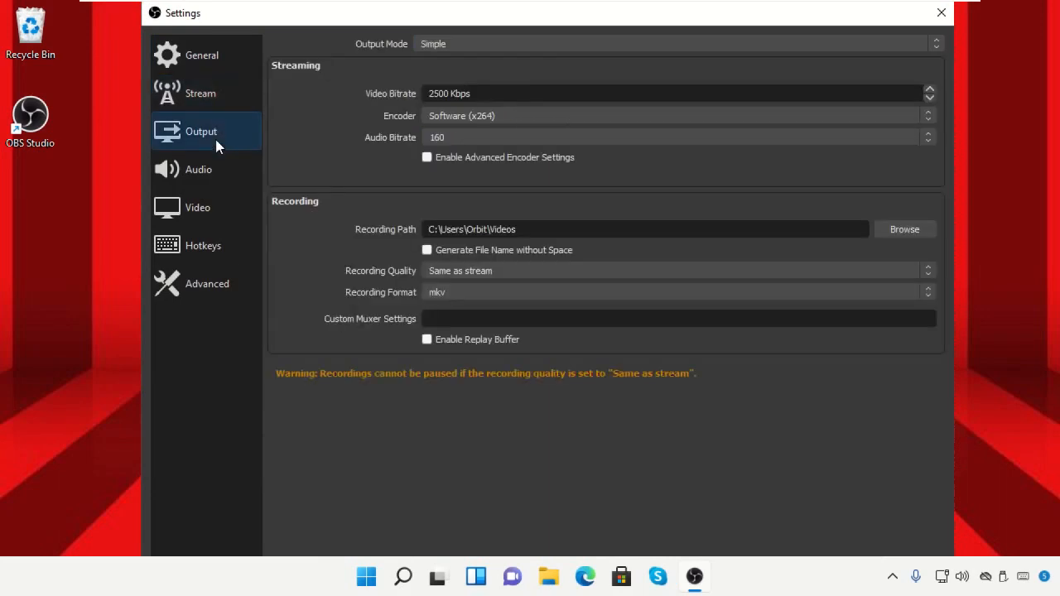
left_click(715, 48)
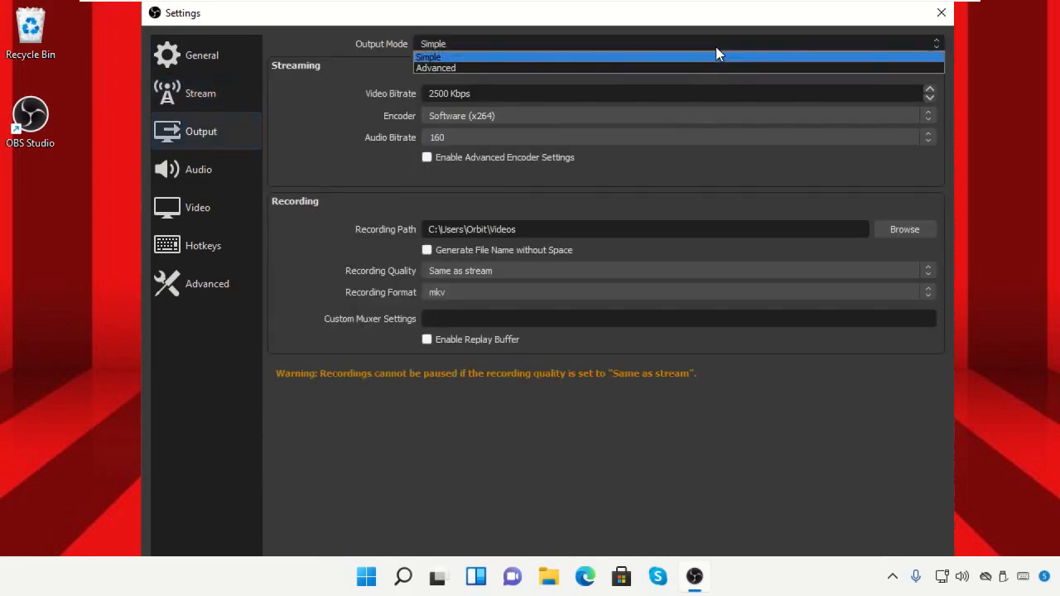
left_click(711, 65)
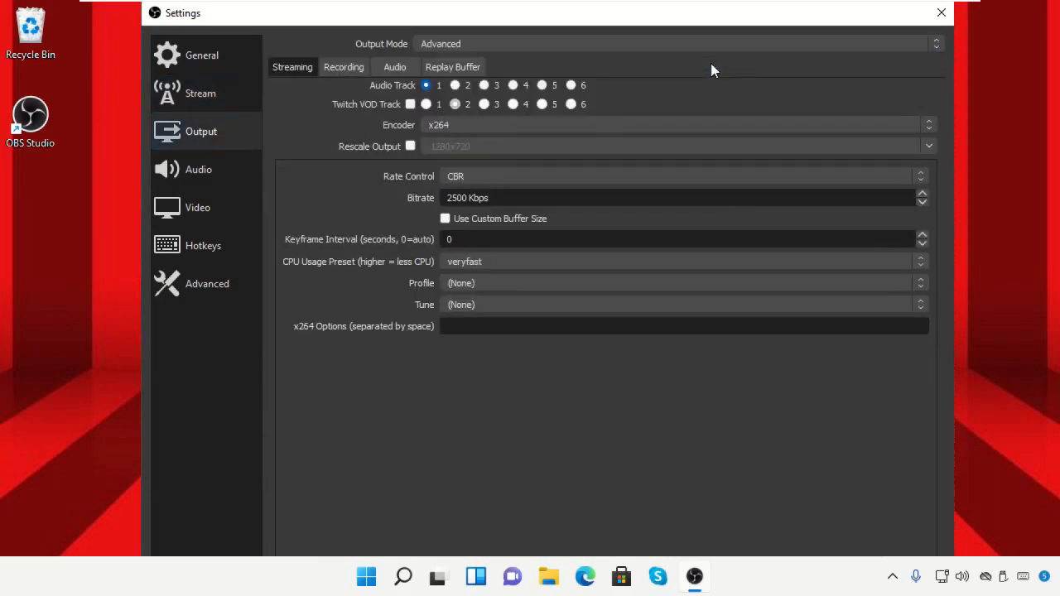
Step: Configure Standard recordings to generate file names without space and save to the Captures folder inside Videos
left_click(346, 69)
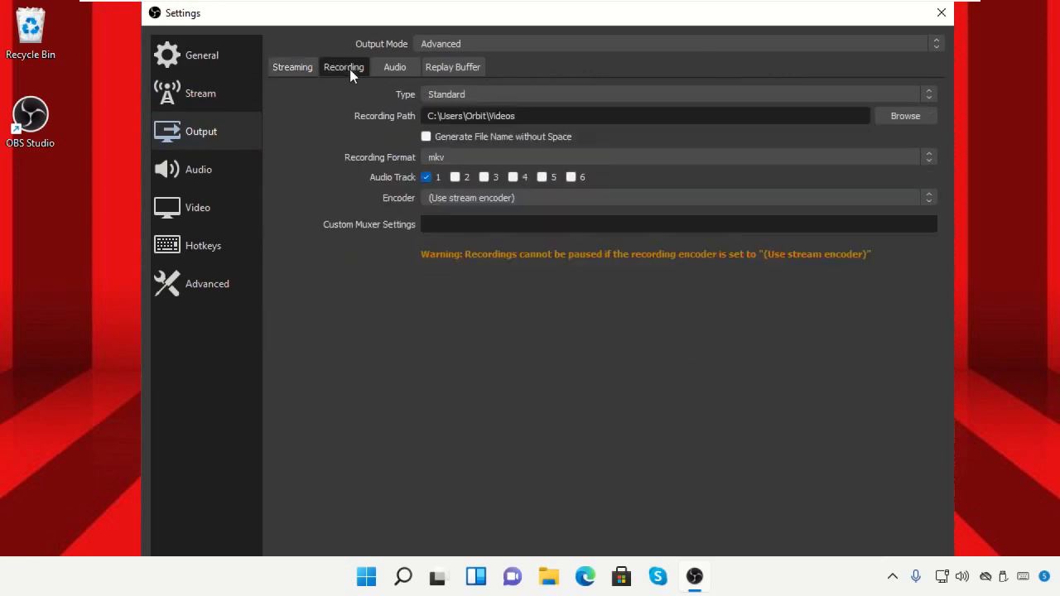
left_click(508, 96)
left_click(507, 106)
left_click(426, 137)
left_click(905, 115)
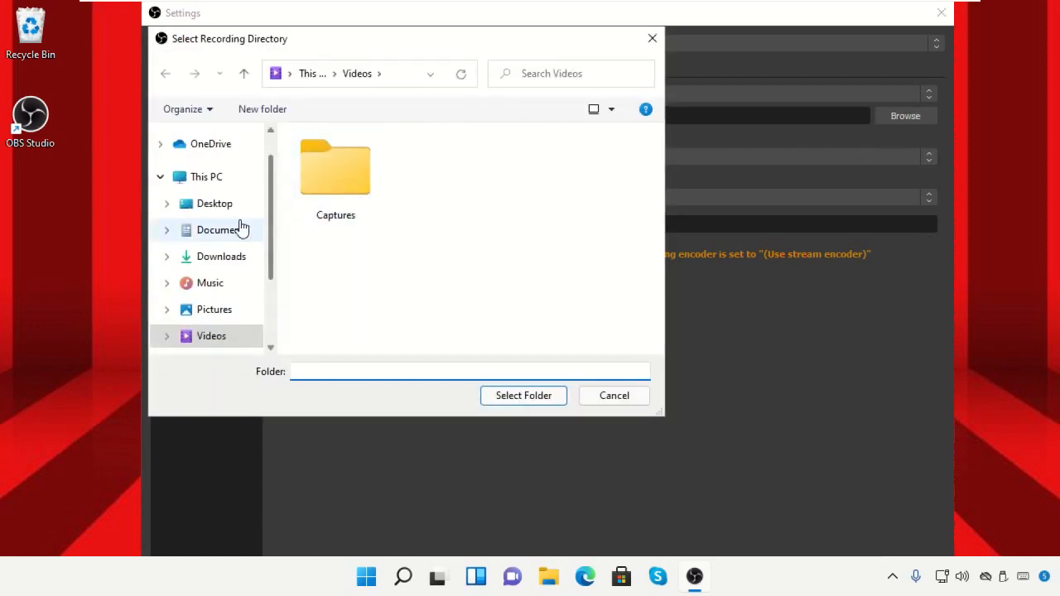
scroll(232, 243, "down", 1)
left_click(226, 304)
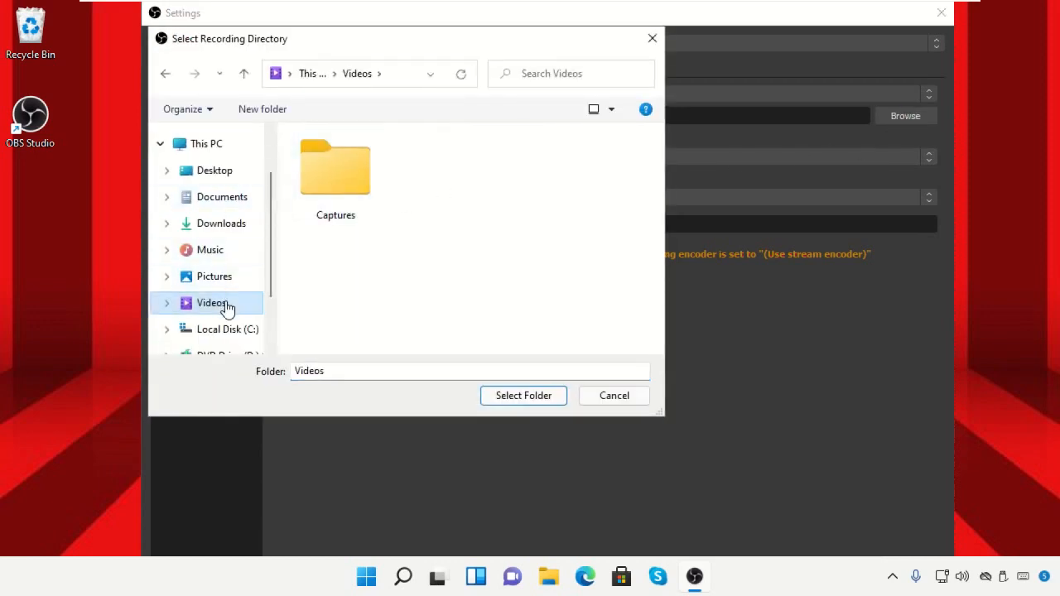
left_click(364, 169)
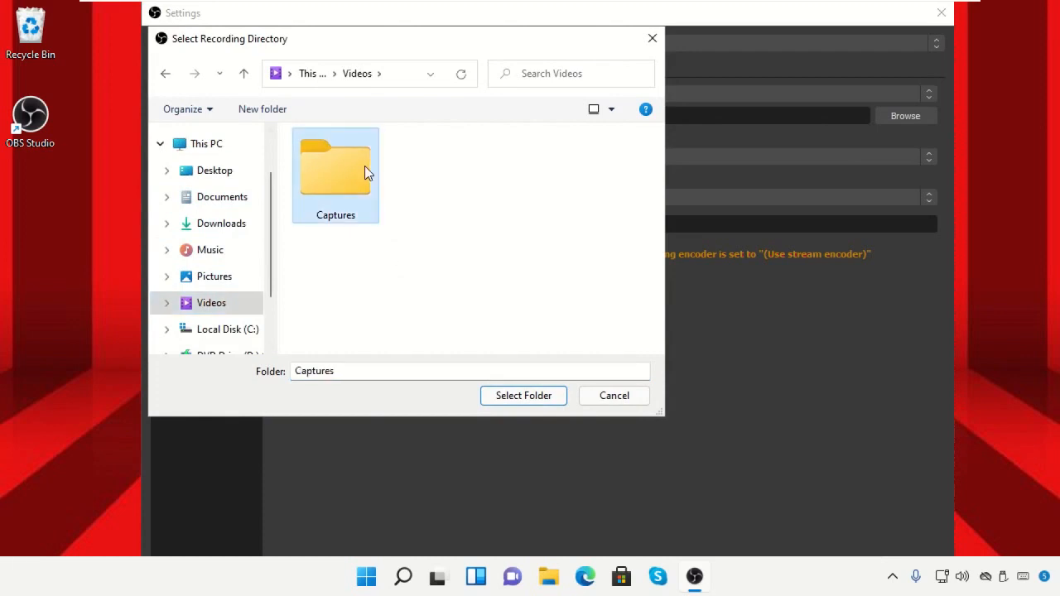
left_click(525, 395)
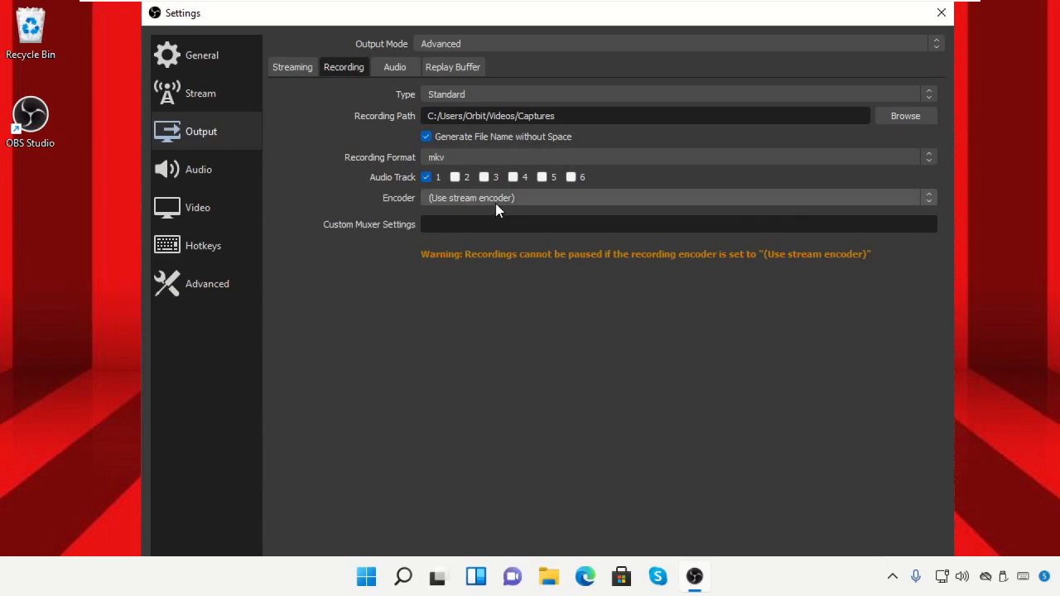
Step: Keep the recording encoder on (Use stream encoder) and set the recording format to mp4
left_click(495, 202)
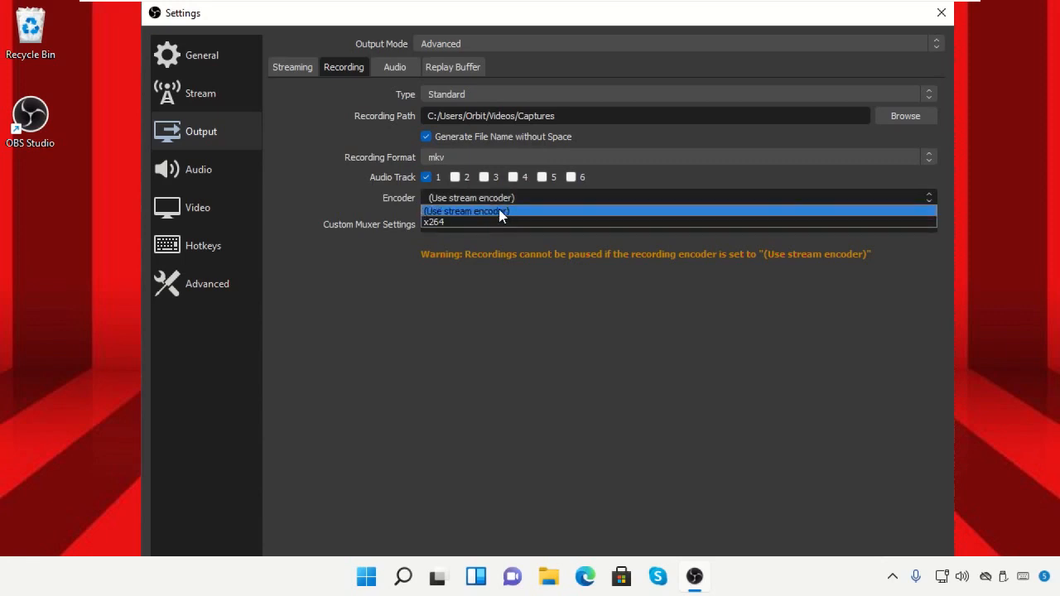
left_click(499, 212)
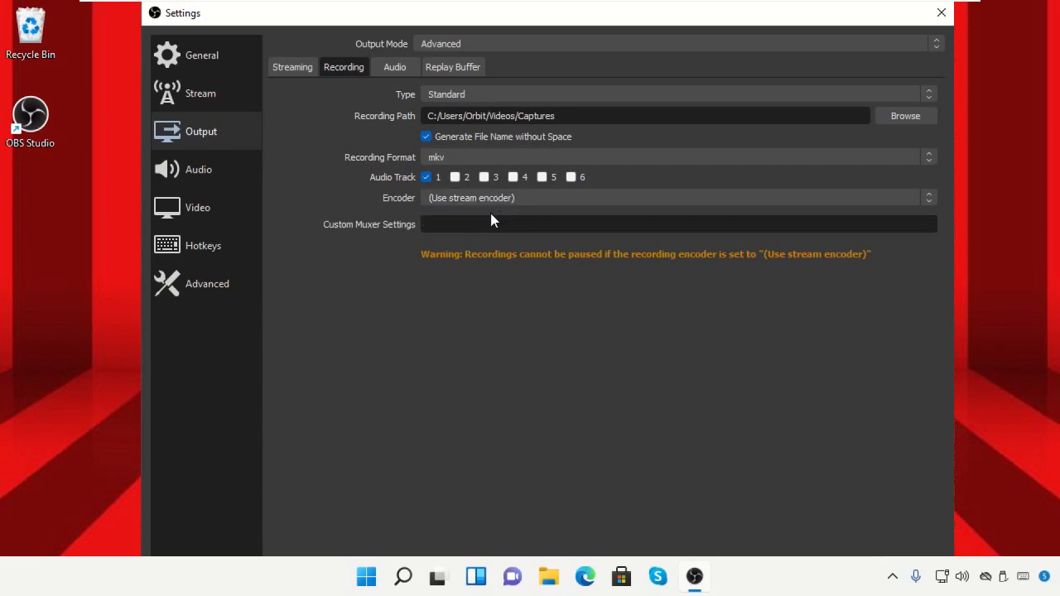
left_click(514, 156)
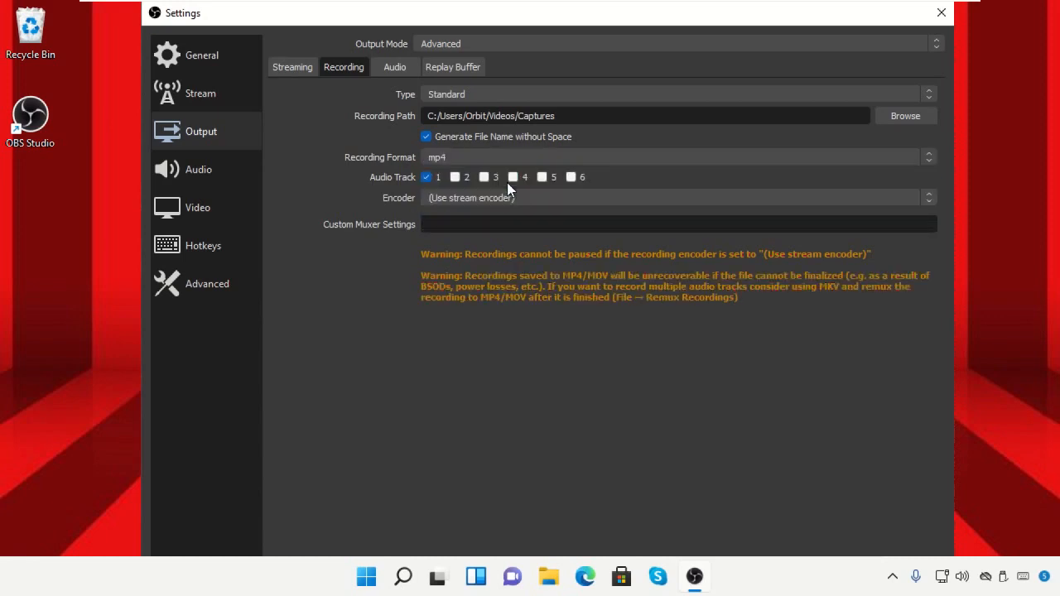
Step: Set Mic/Auxiliary Audio to Microphone (High Definition Audio Device) in the audio settings
left_click(216, 170)
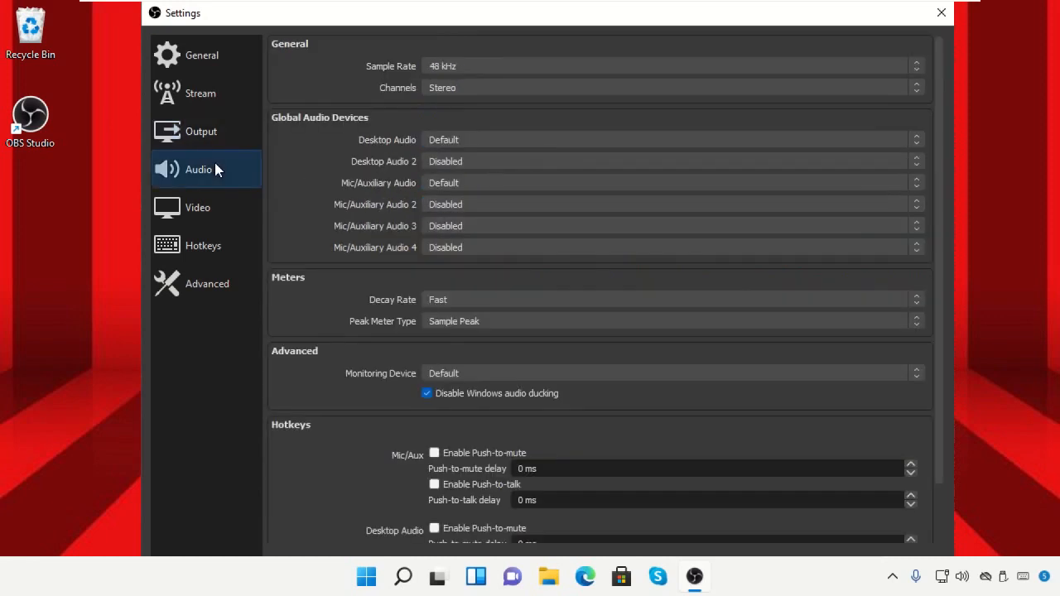
left_click(509, 183)
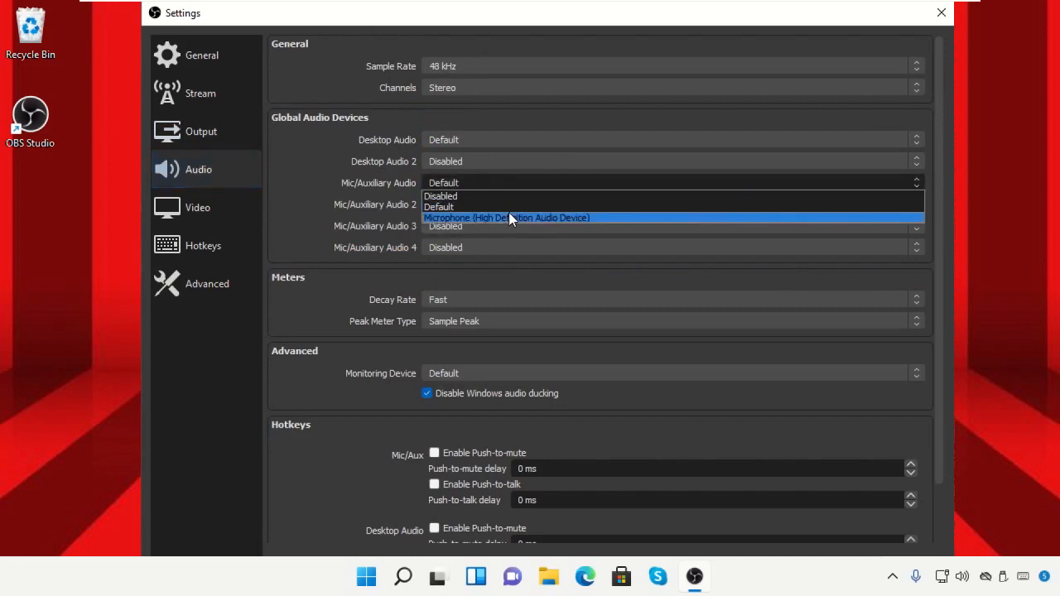
left_click(509, 215)
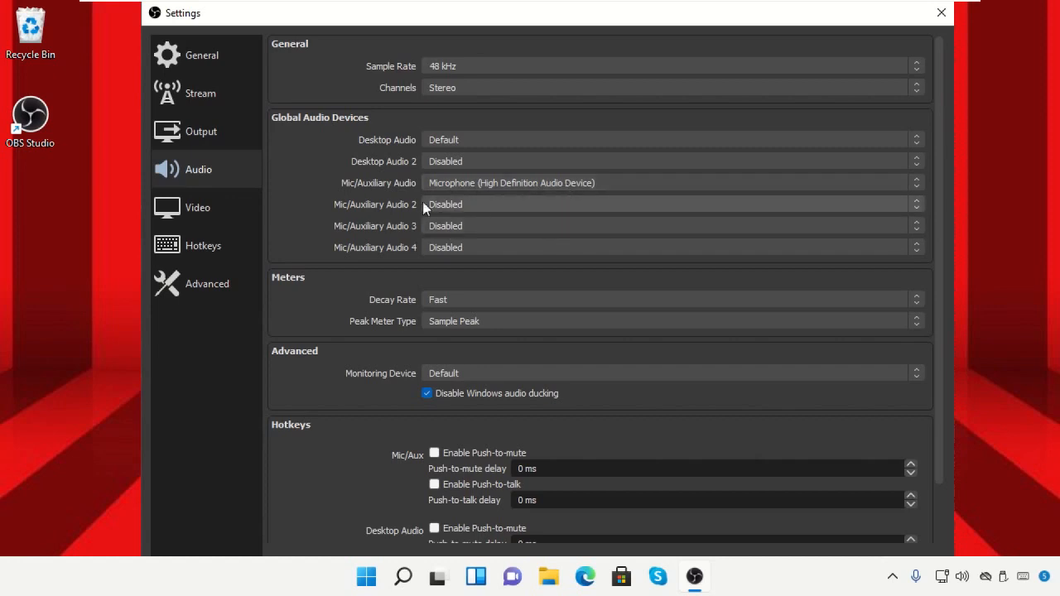
Step: Review the video resolution and FPS settings, and apply the changed settings and close the dialog
left_click(217, 207)
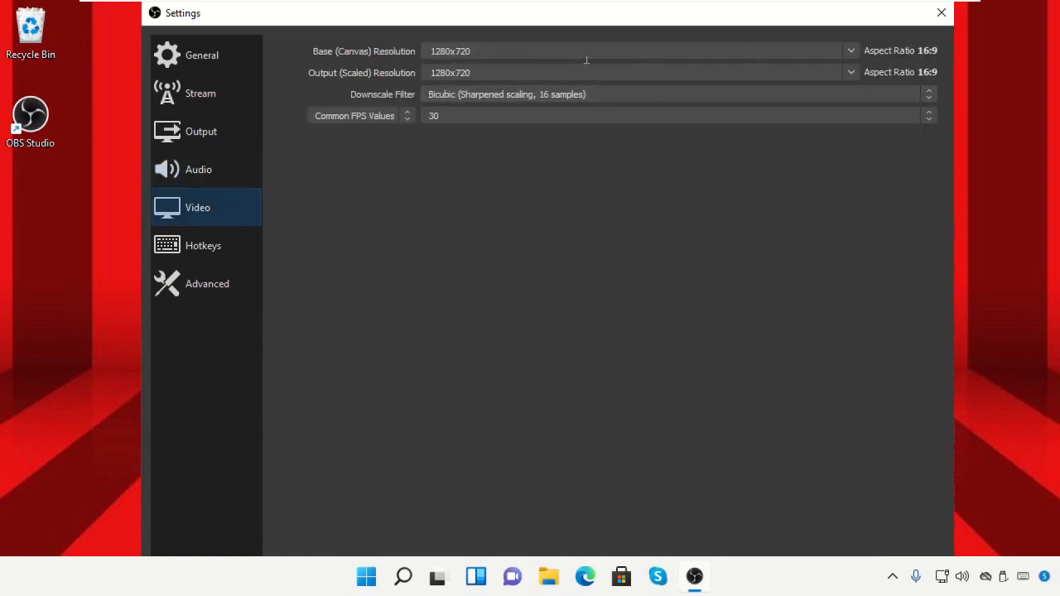
mouse_move(596, 3)
left_mouse_down()
mouse_move(599, 53)
mouse_move(596, 8)
mouse_move(598, 20)
left_mouse_up()
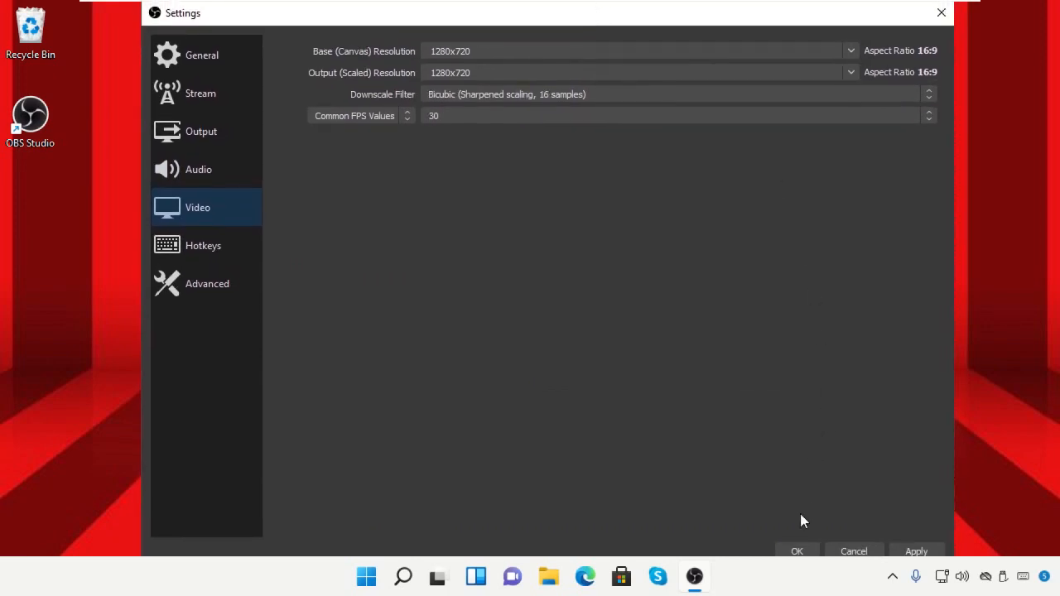
left_click(914, 551)
left_click(793, 548)
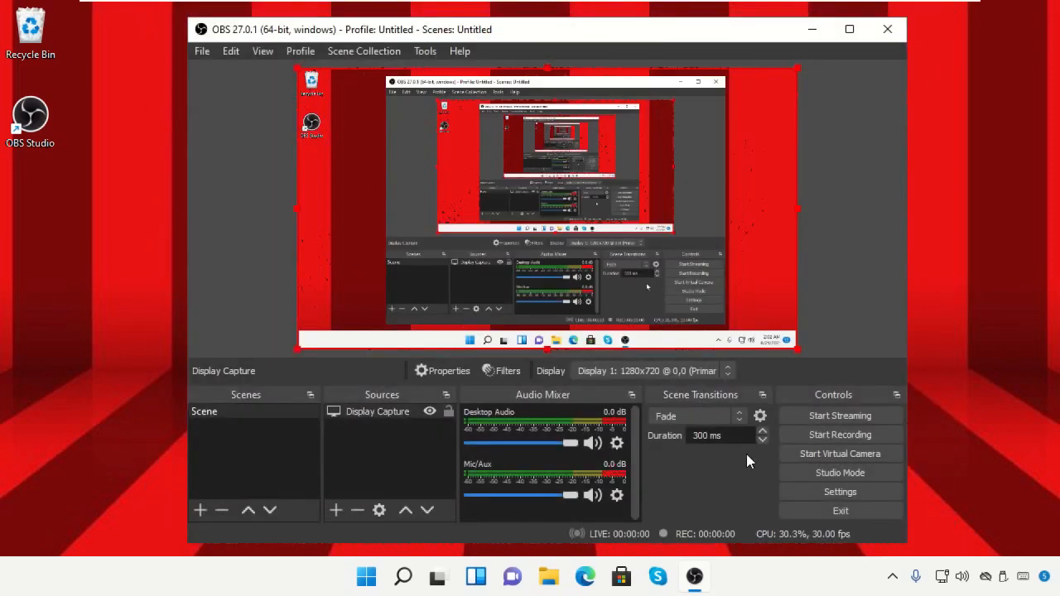
Step: Start a recording with OBS minimized, and open the Captures folder inside Videos in File Explorer
left_click(819, 437)
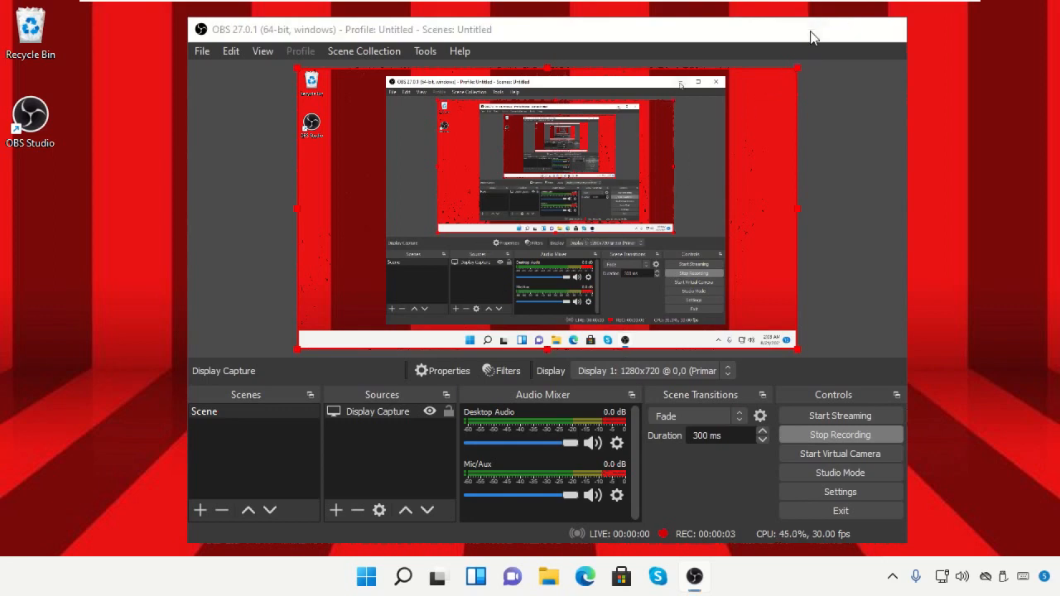
left_click(812, 29)
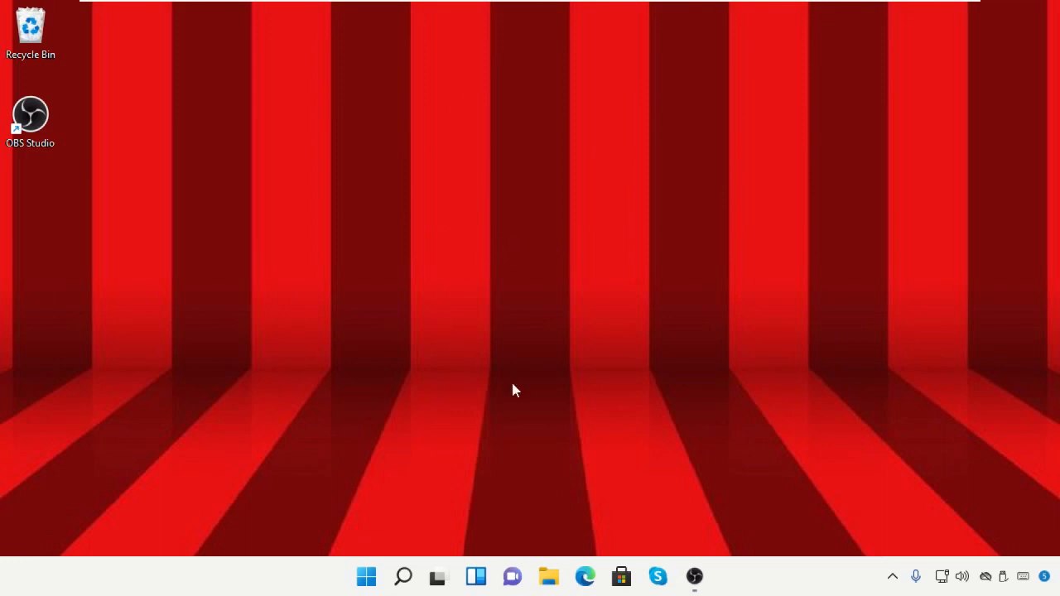
left_click(549, 576)
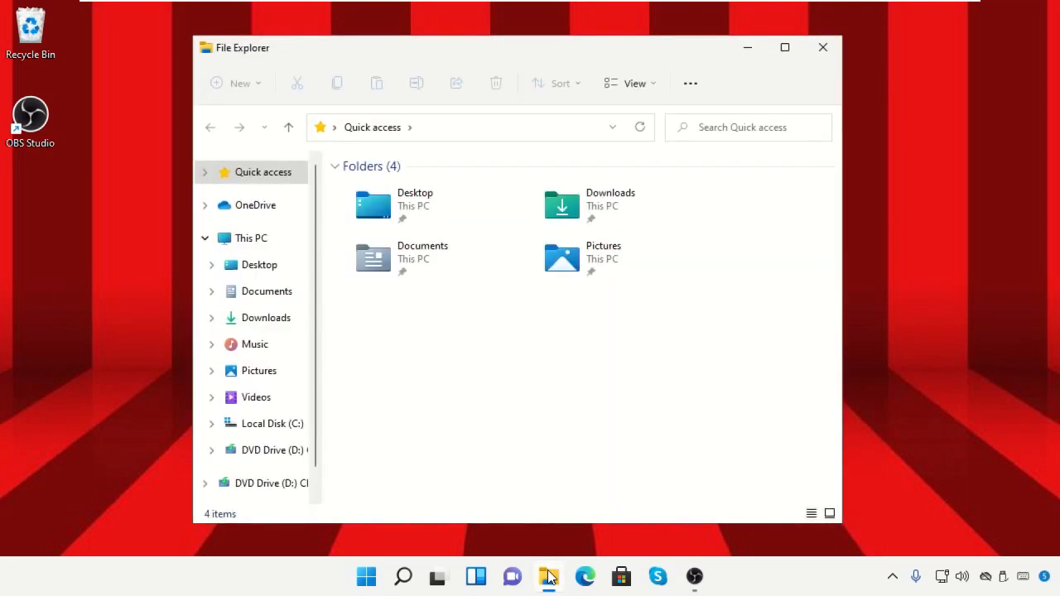
left_click(260, 398)
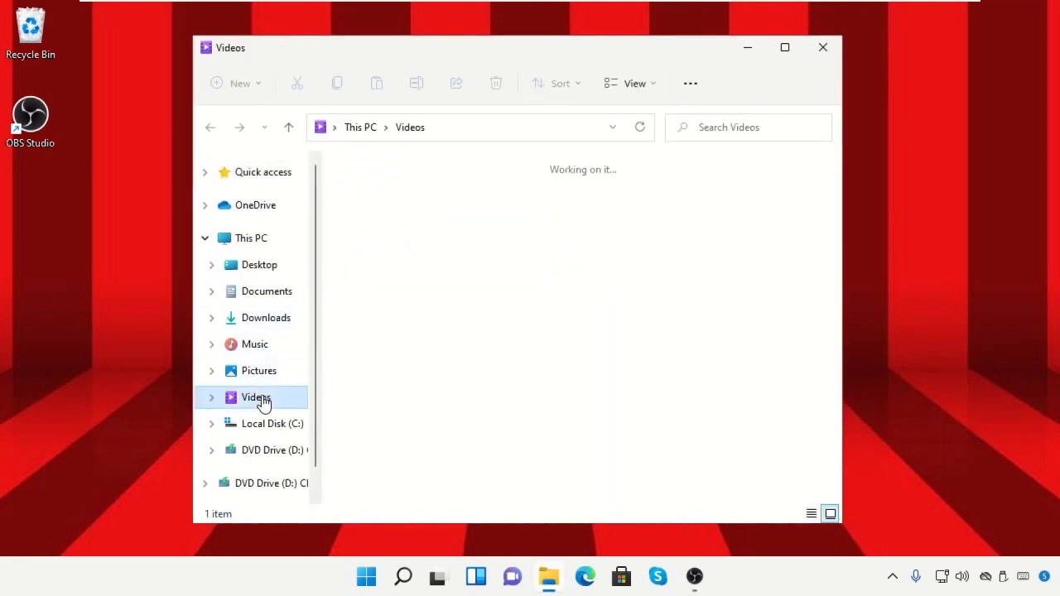
double_click(361, 233)
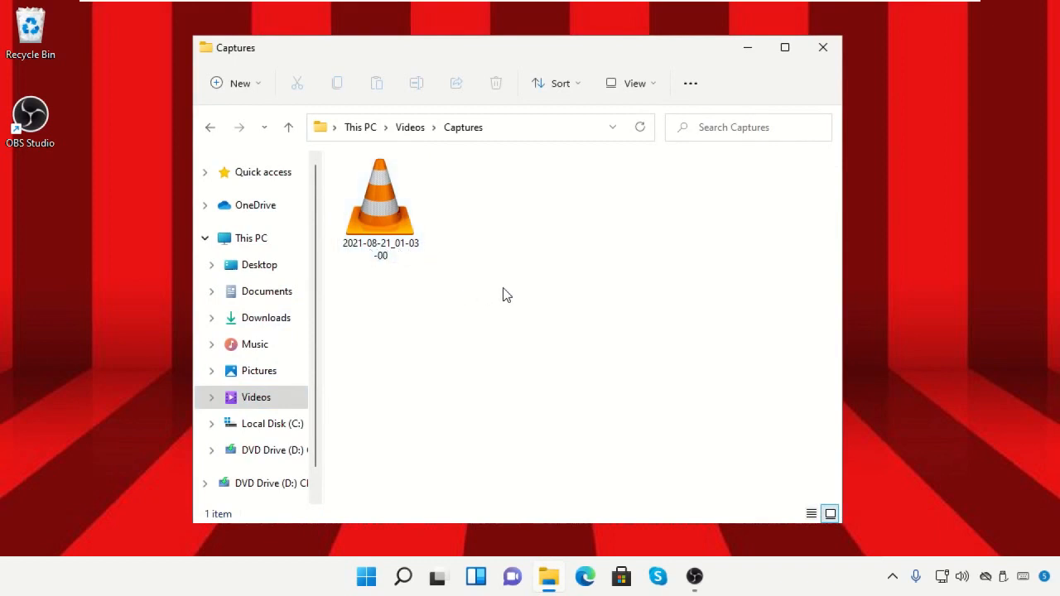
Step: Close the Captures folder window, and restore OBS Studio to stop the recording
left_click(822, 47)
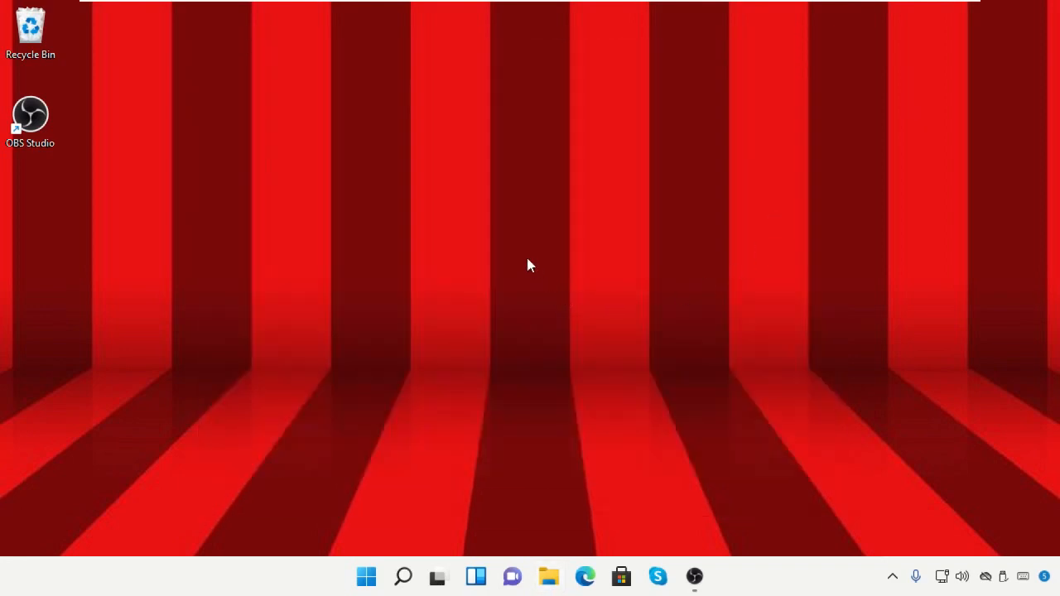
left_click(694, 577)
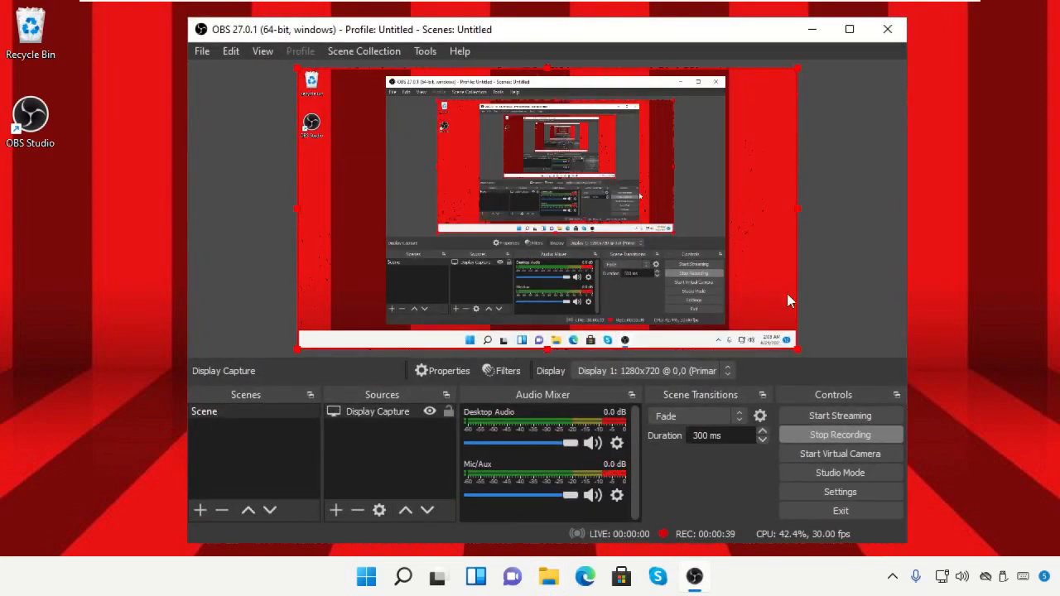
left_click(832, 437)
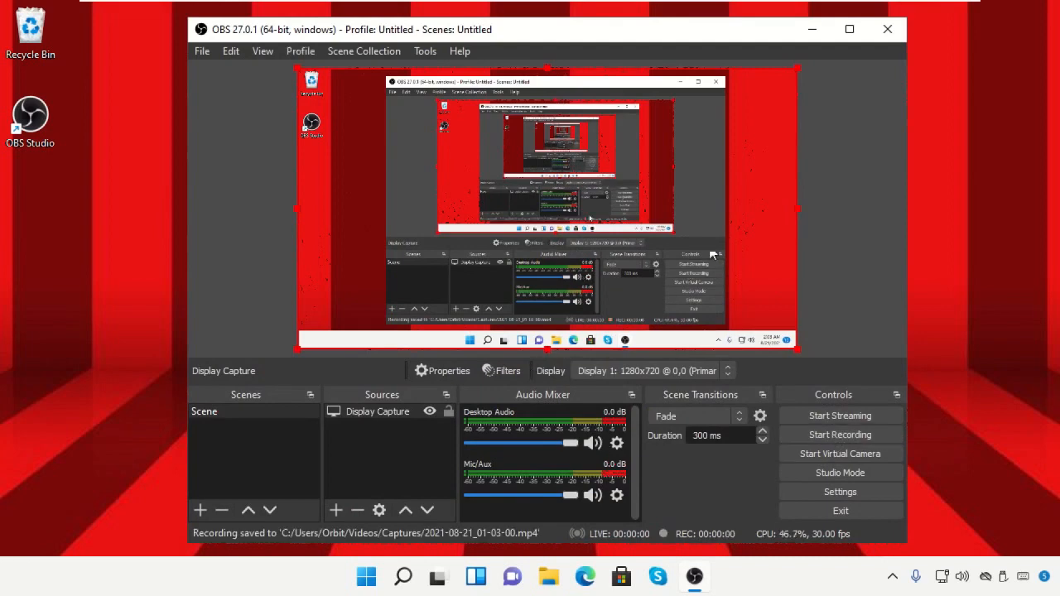
Step: Minimize OBS Studio and open the Captures folder inside Videos in File Explorer
left_click(812, 32)
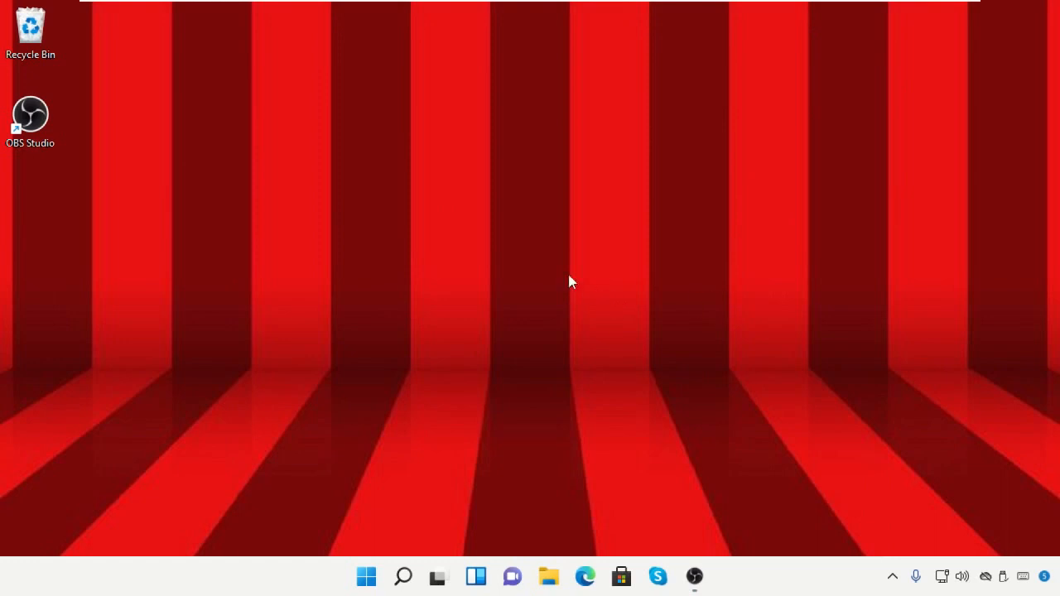
left_click(548, 577)
left_click(279, 400)
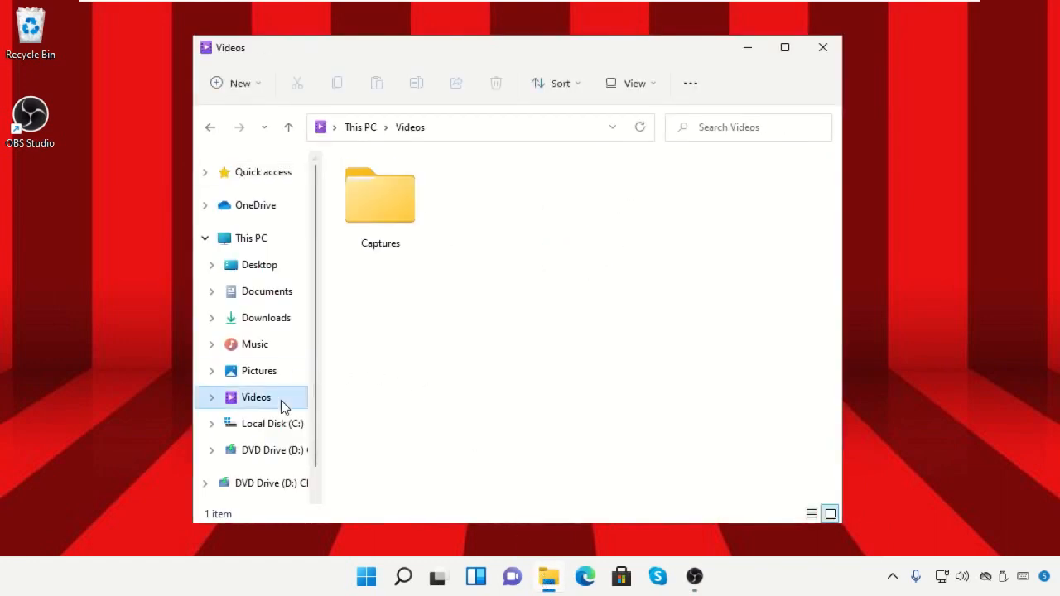
double_click(401, 212)
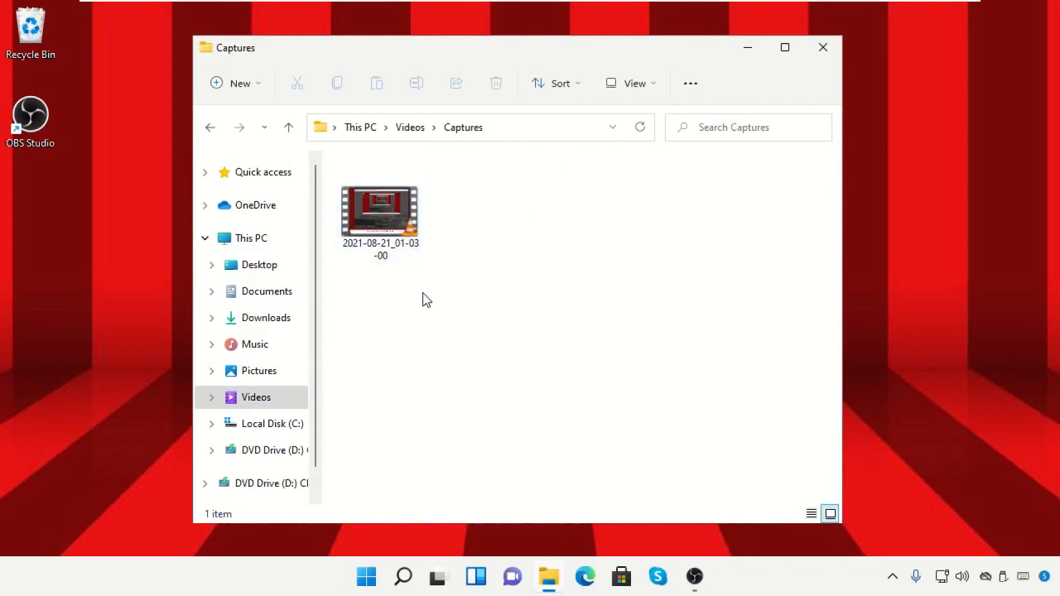
Step: Play the recording 2021-08-21_01-03-00 in VLC media player, skip ahead about a third of the way through, and close the player
left_click(402, 225)
double_click(401, 217)
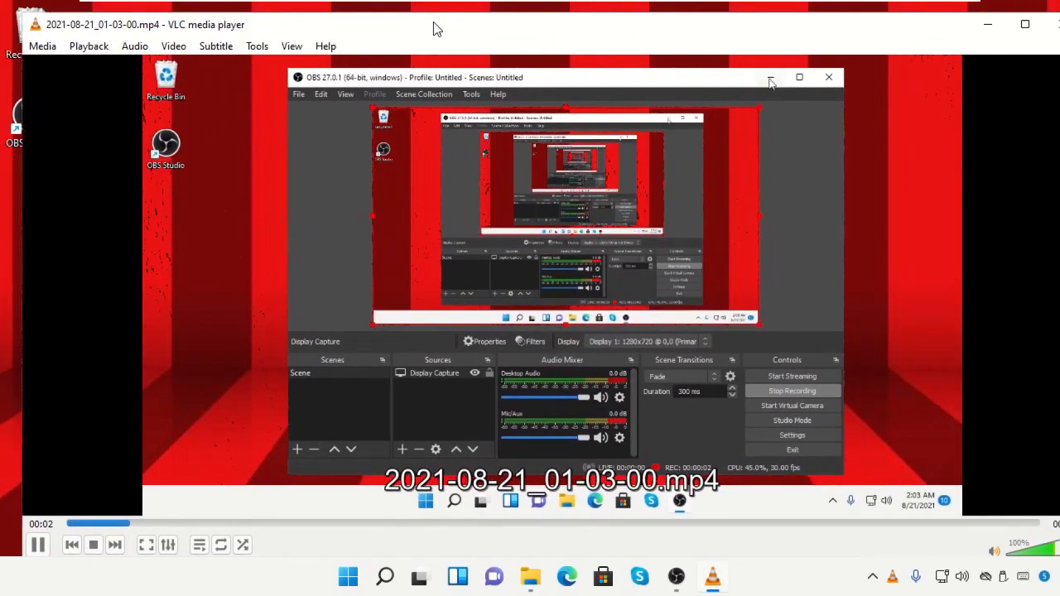
left_click_drag(437, 29, 409, 28)
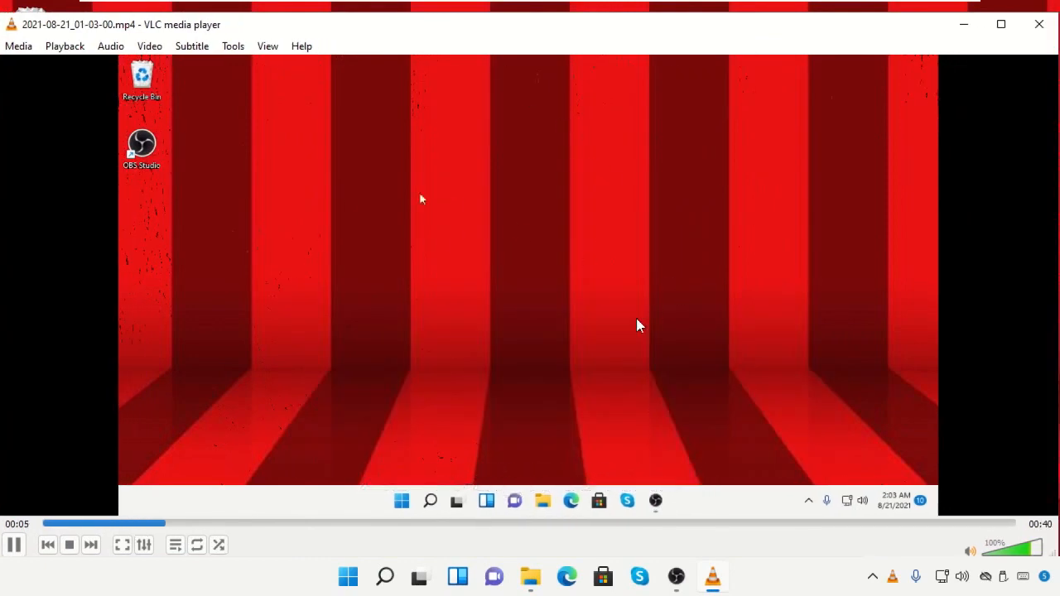
left_click(375, 524)
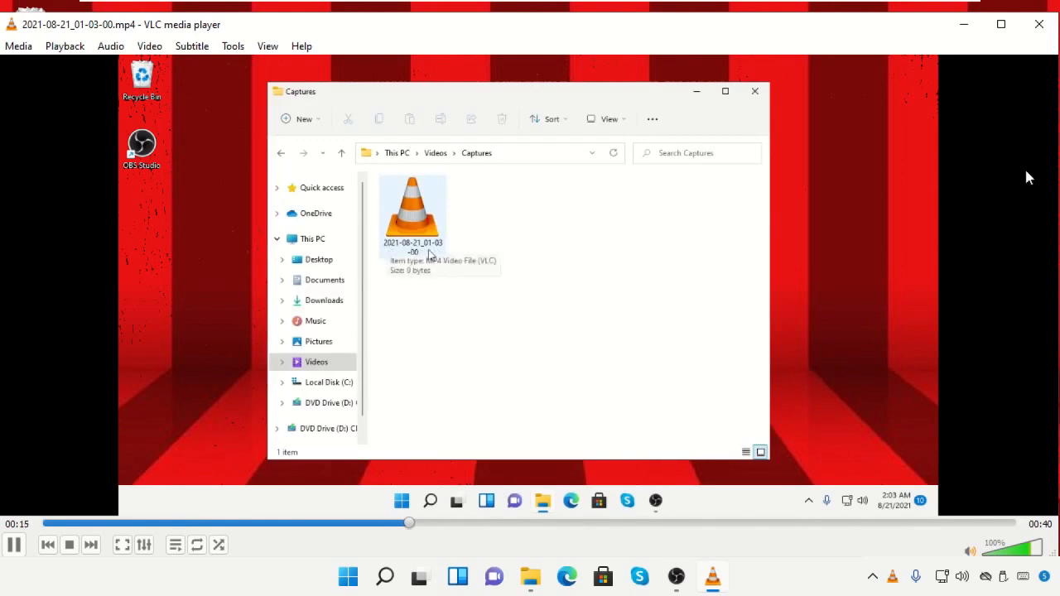
left_click(1039, 24)
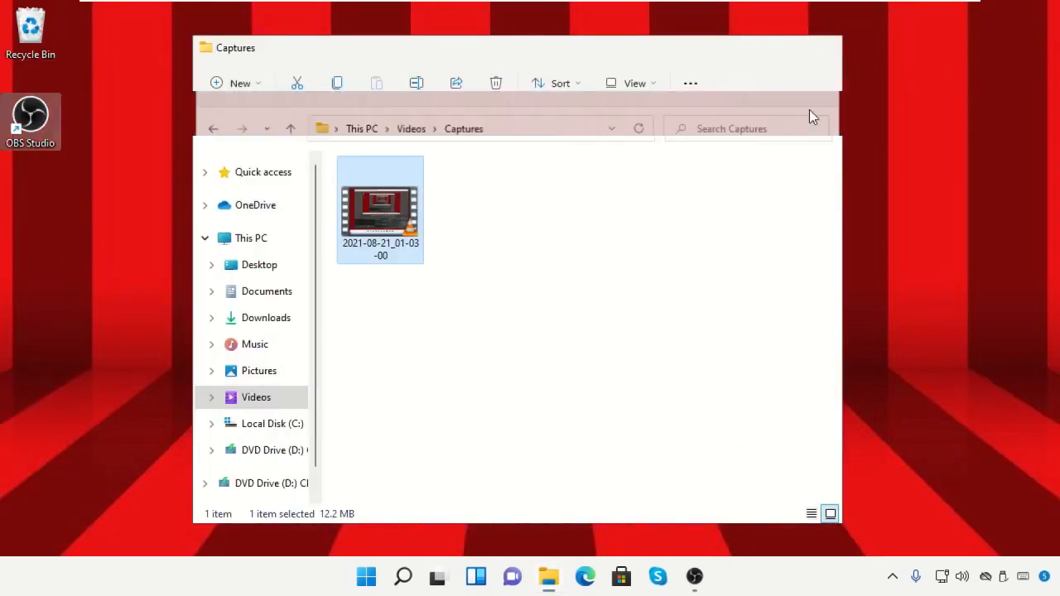